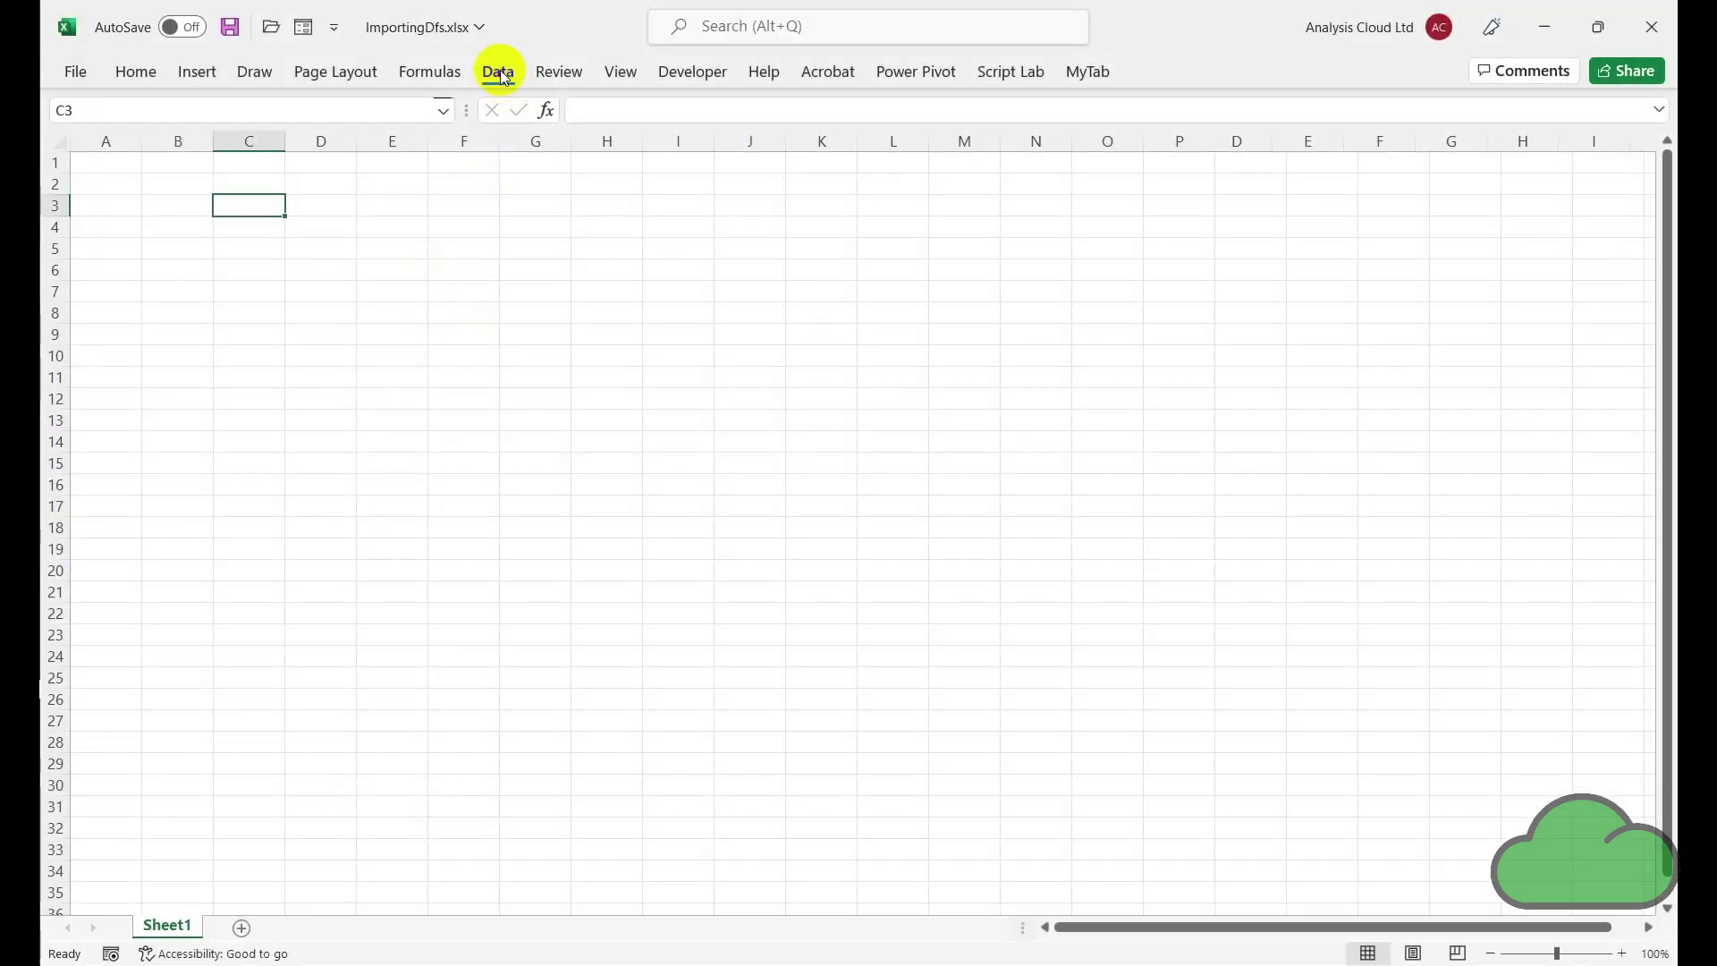
# Step: Bring up the Data tab's Get Data > From File source options, such as JSON, XML and PDF
pyautogui.click(499, 71)
pyautogui.click(79, 148)
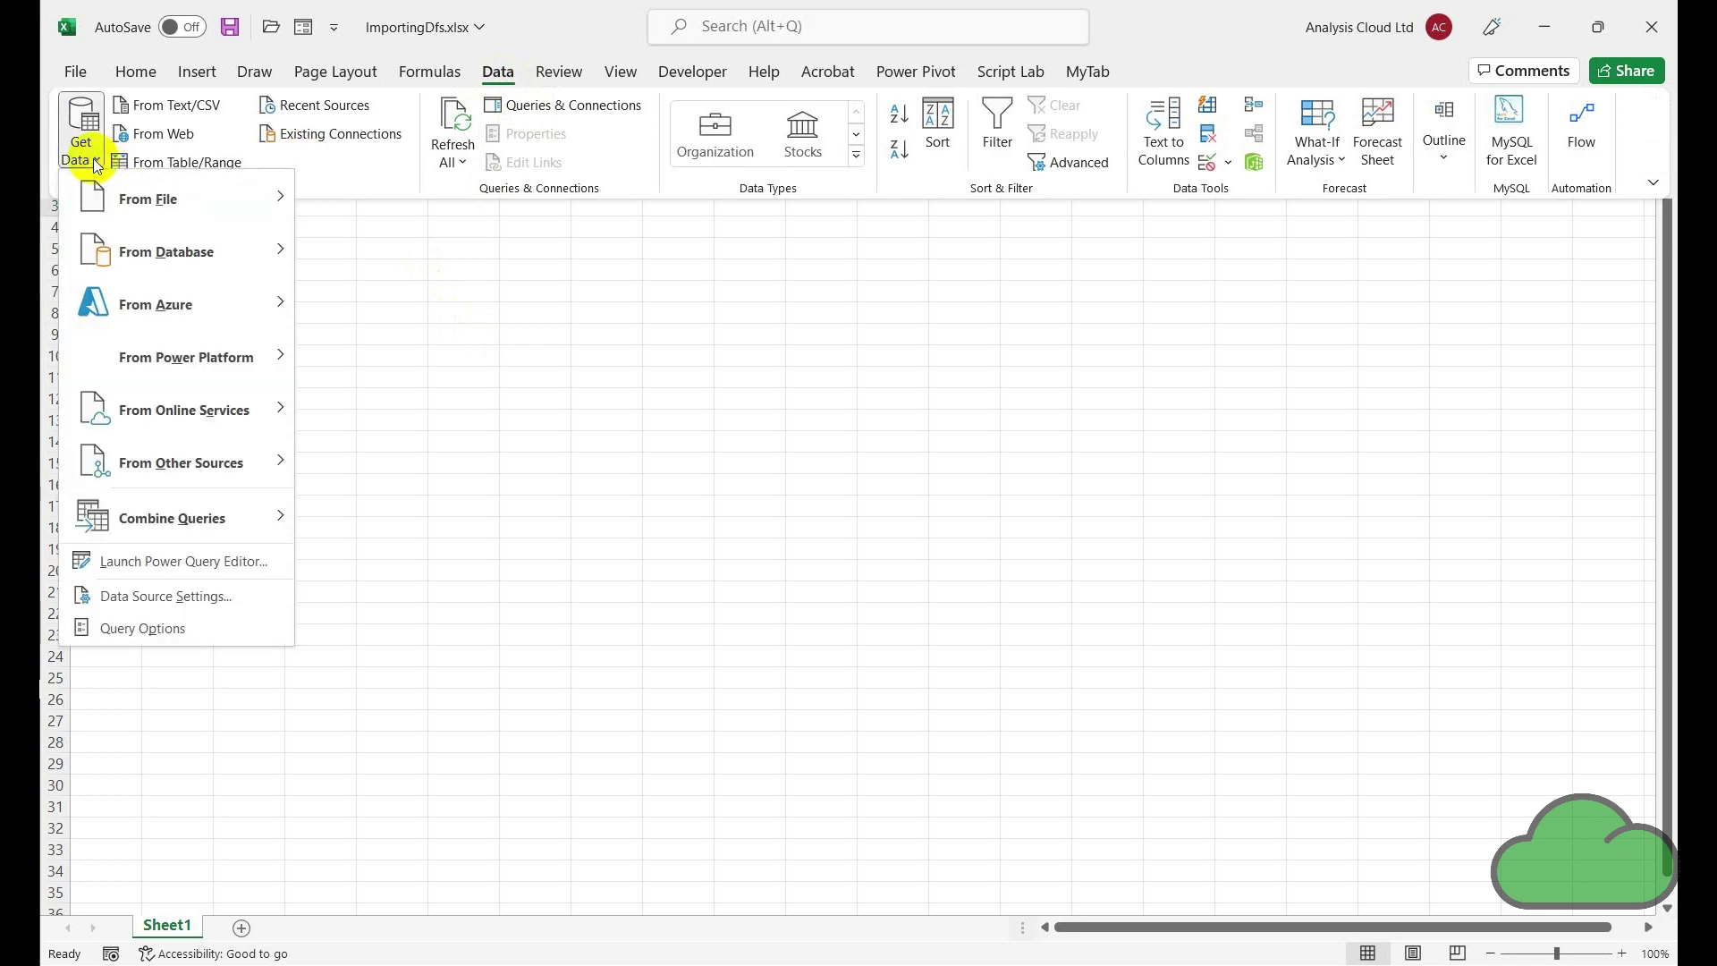
pyautogui.moveTo(190, 207)
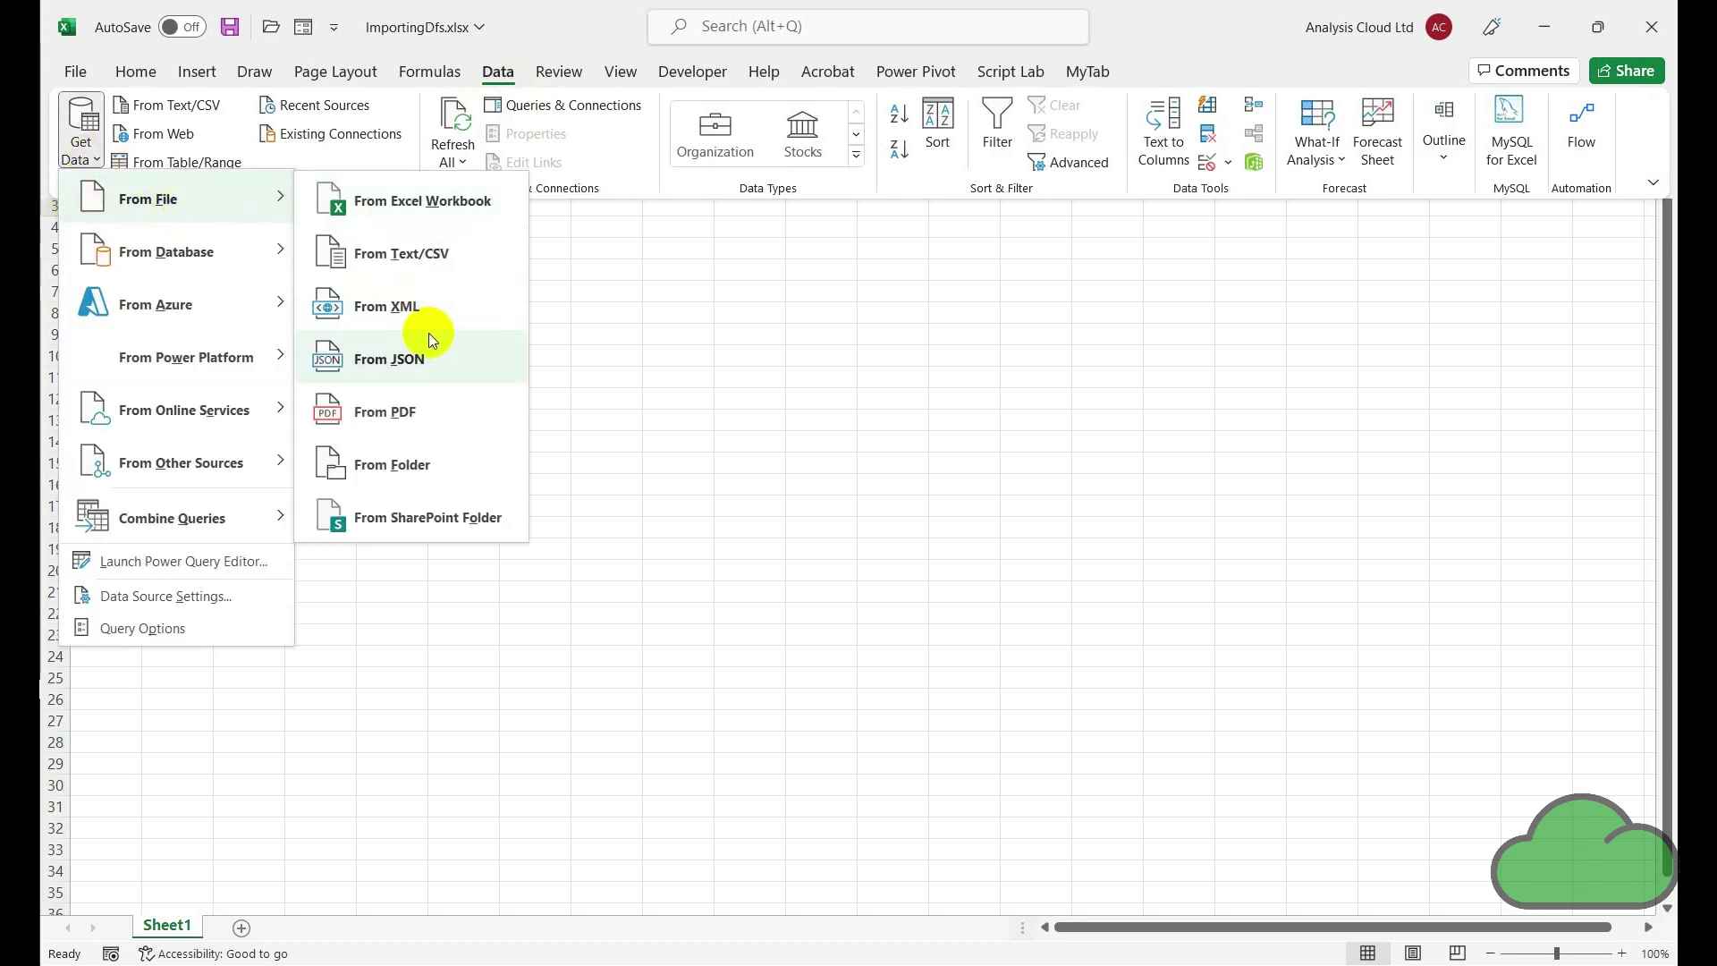
# Step: Choose From PDF and open the first PDF, the Windows Server 2016 file, in the Navigator
pyautogui.click(402, 407)
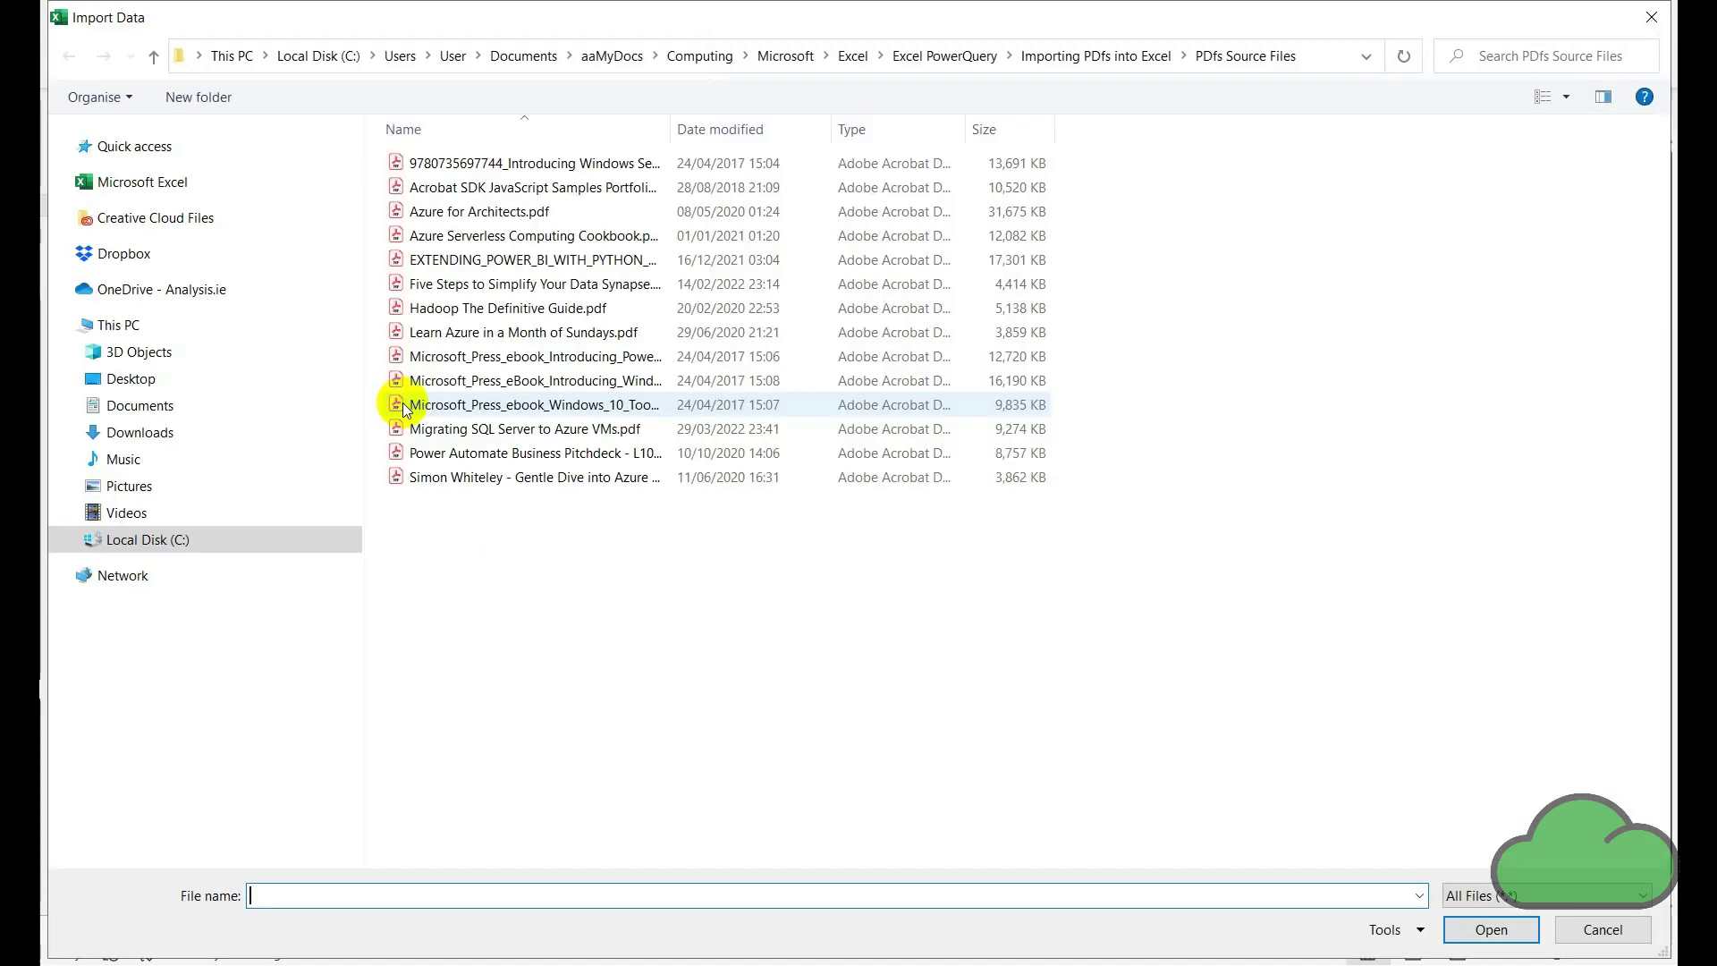
pyautogui.doubleClick(514, 168)
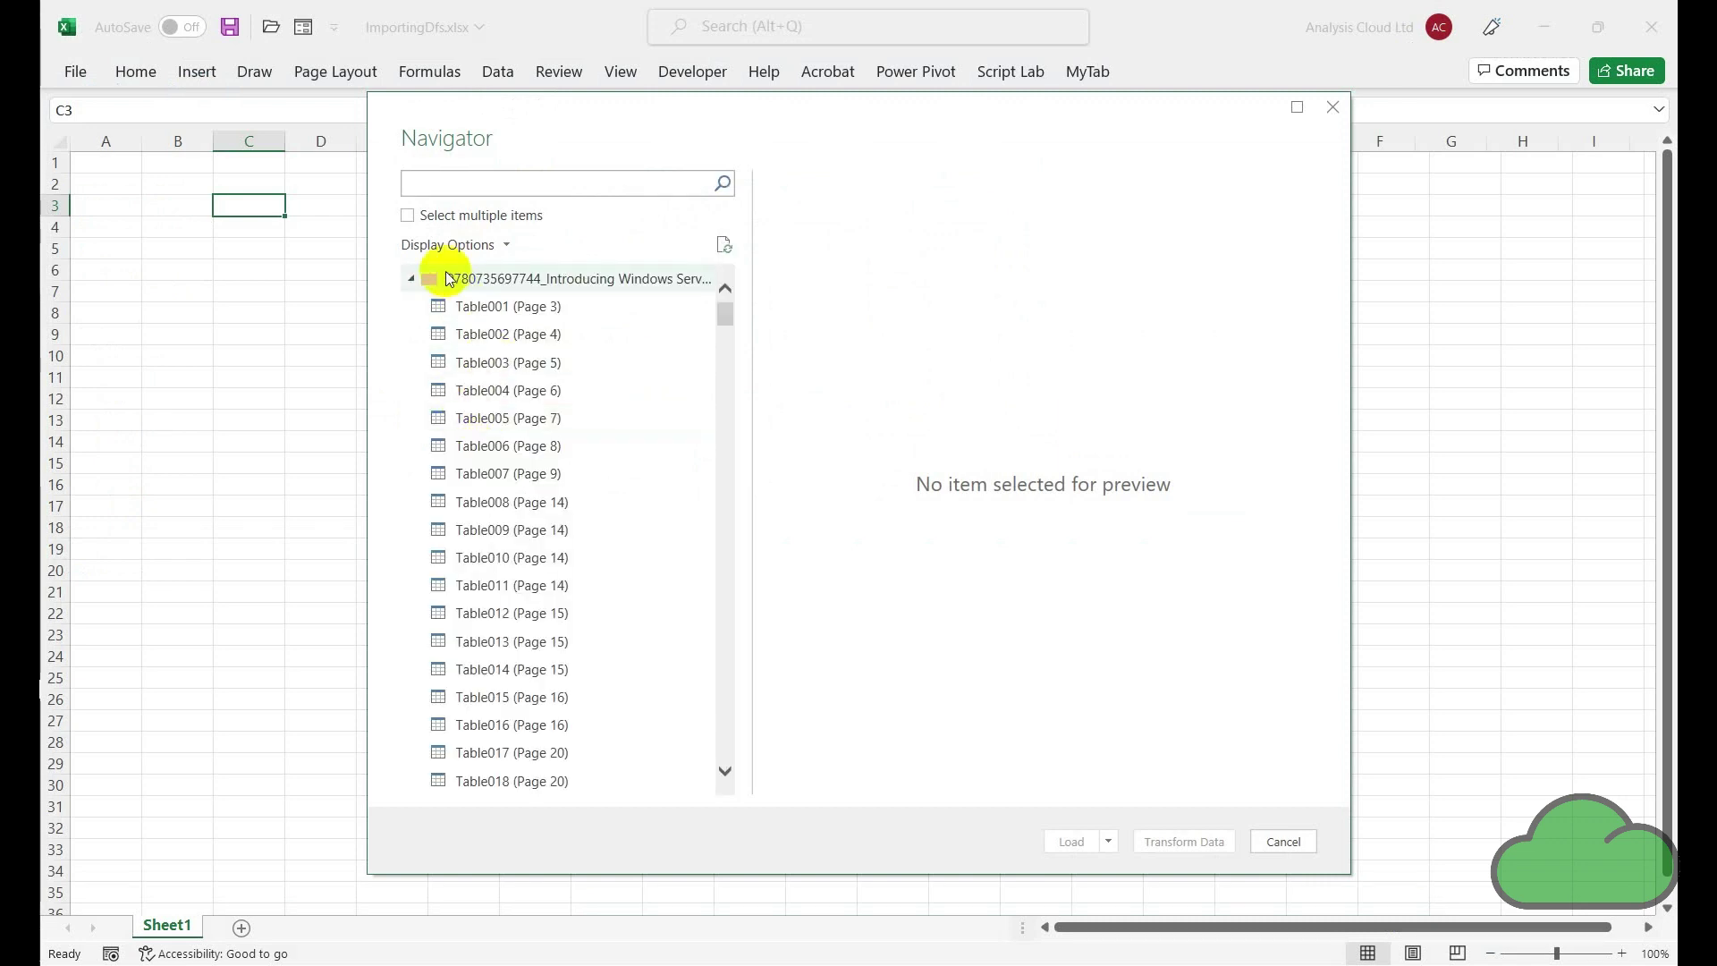
# Step: Enable Select multiple items and check Table001 through Table010 in the Navigator
pyautogui.click(411, 217)
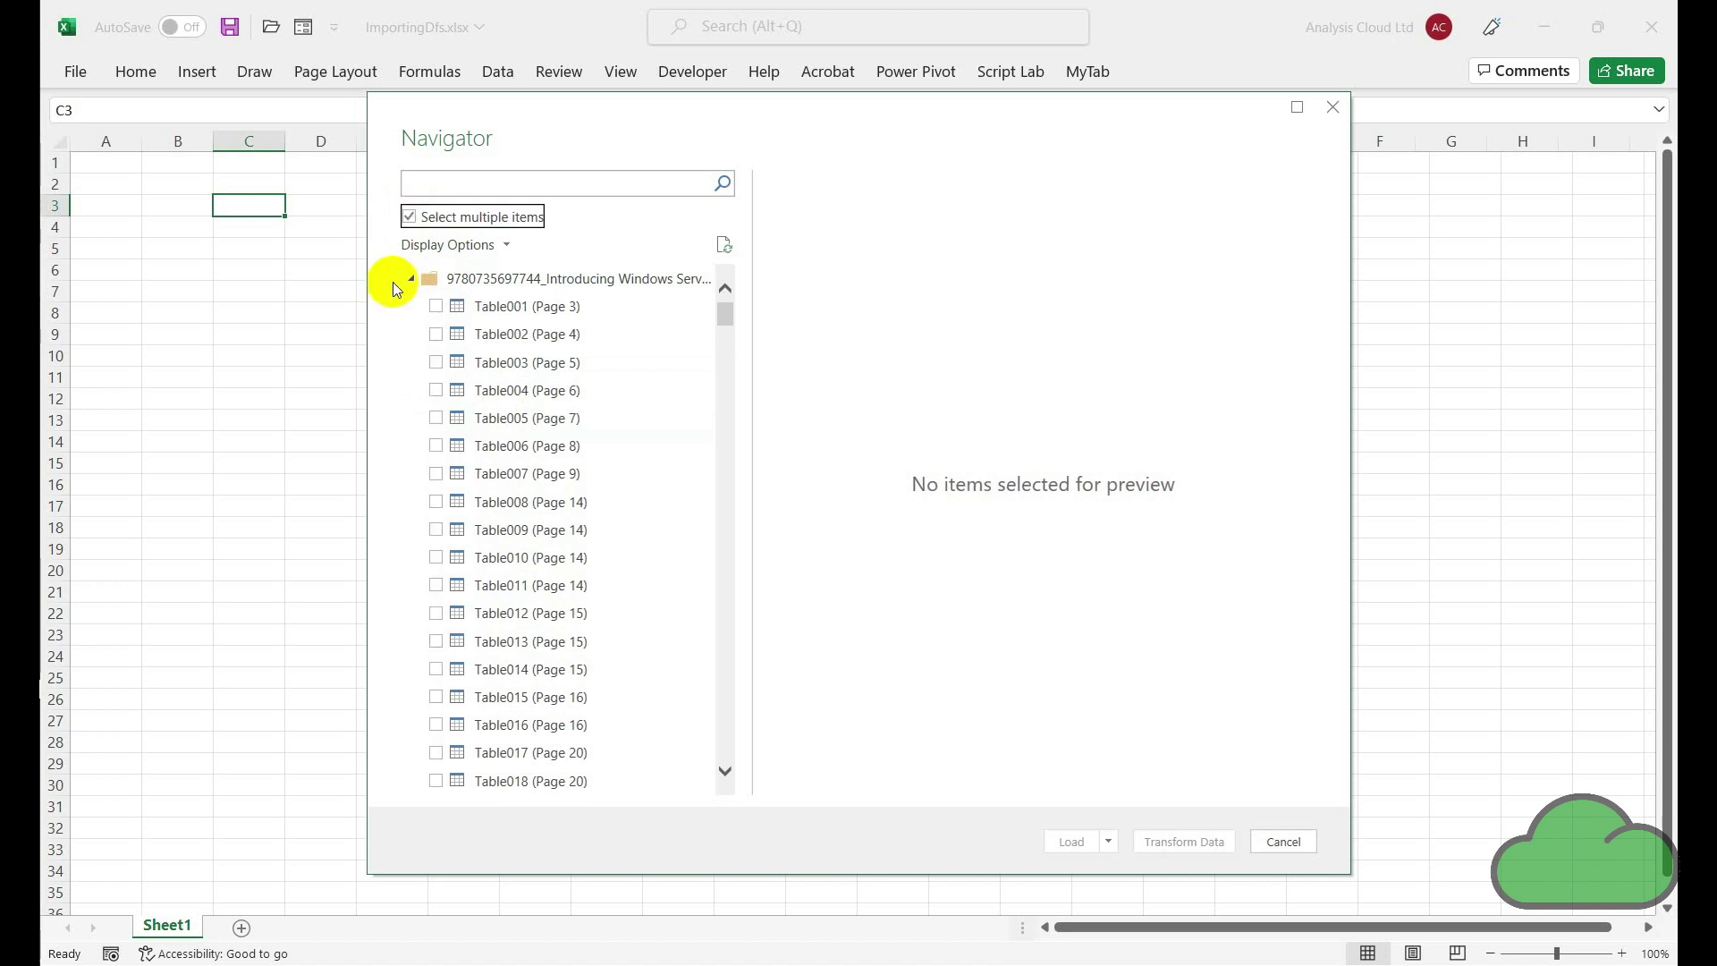
pyautogui.click(435, 306)
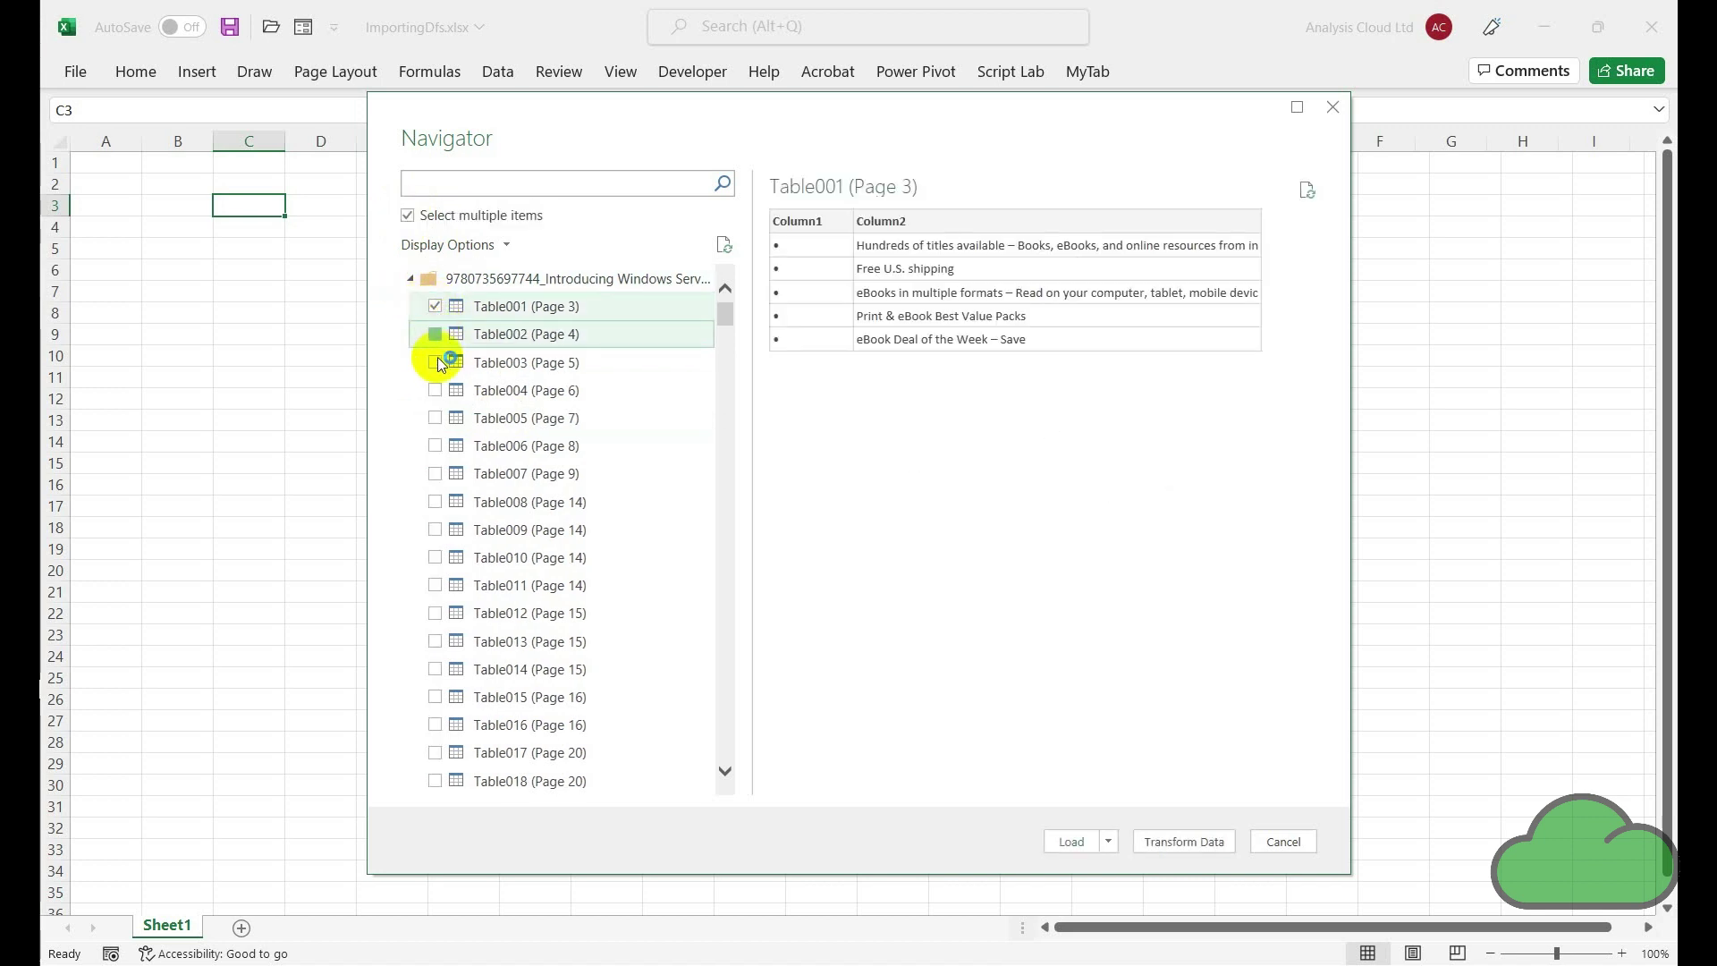
pyautogui.click(436, 346)
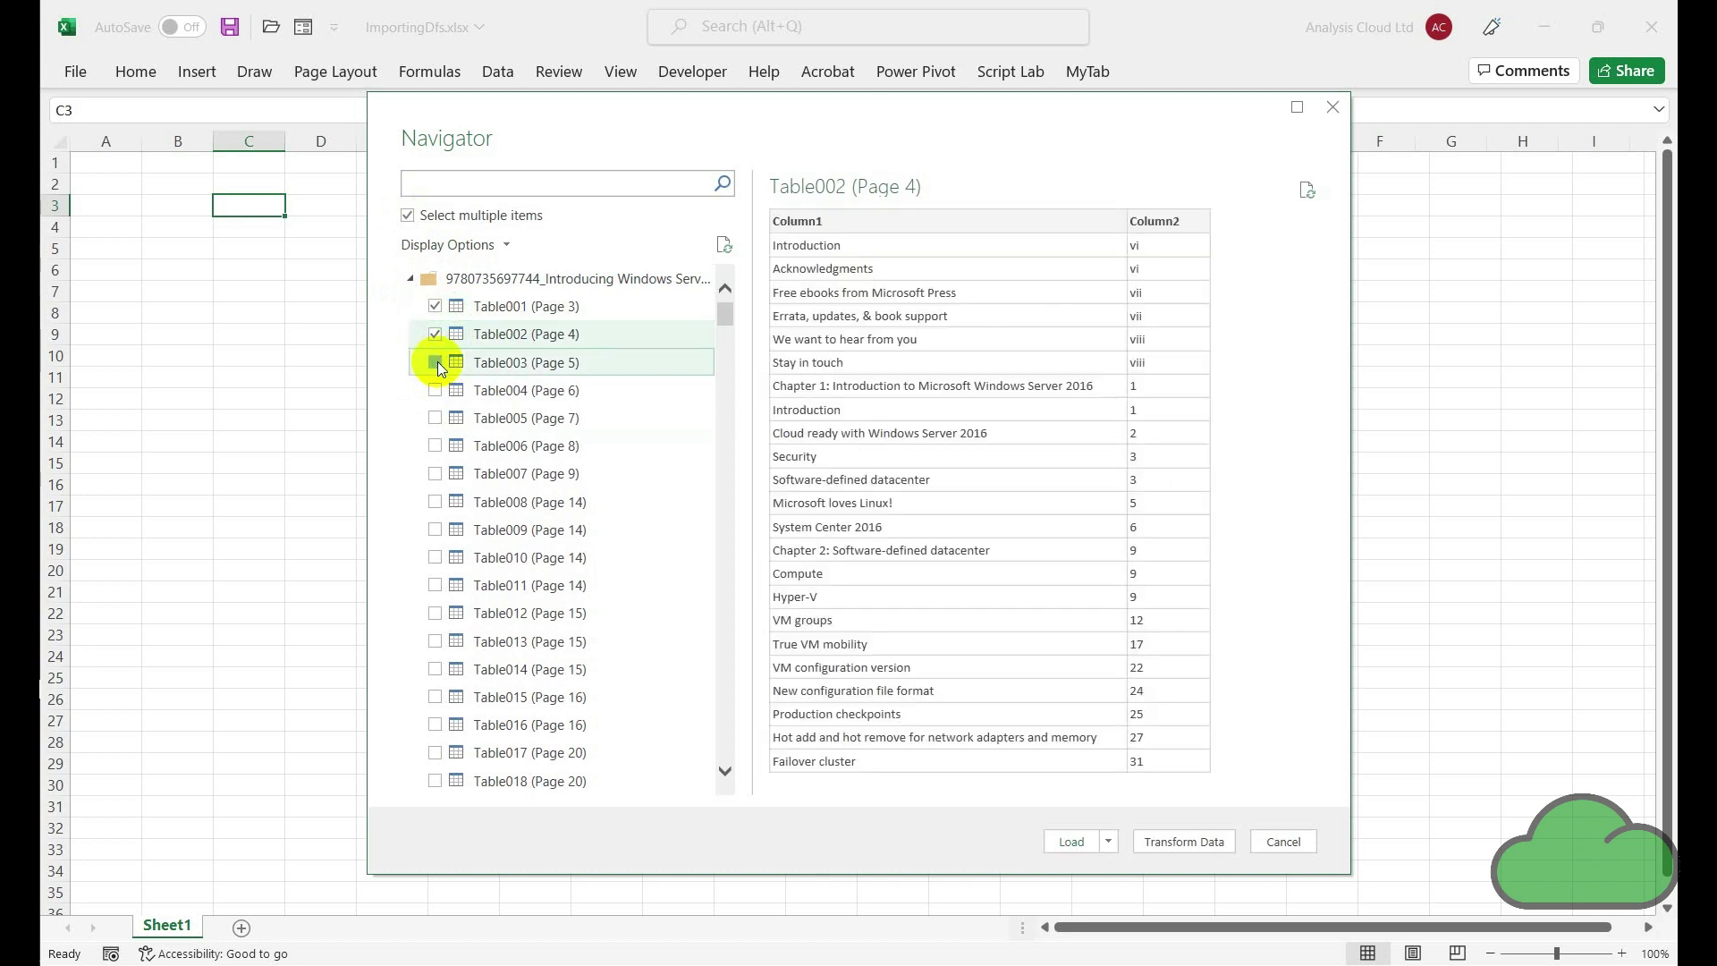
pyautogui.click(437, 362)
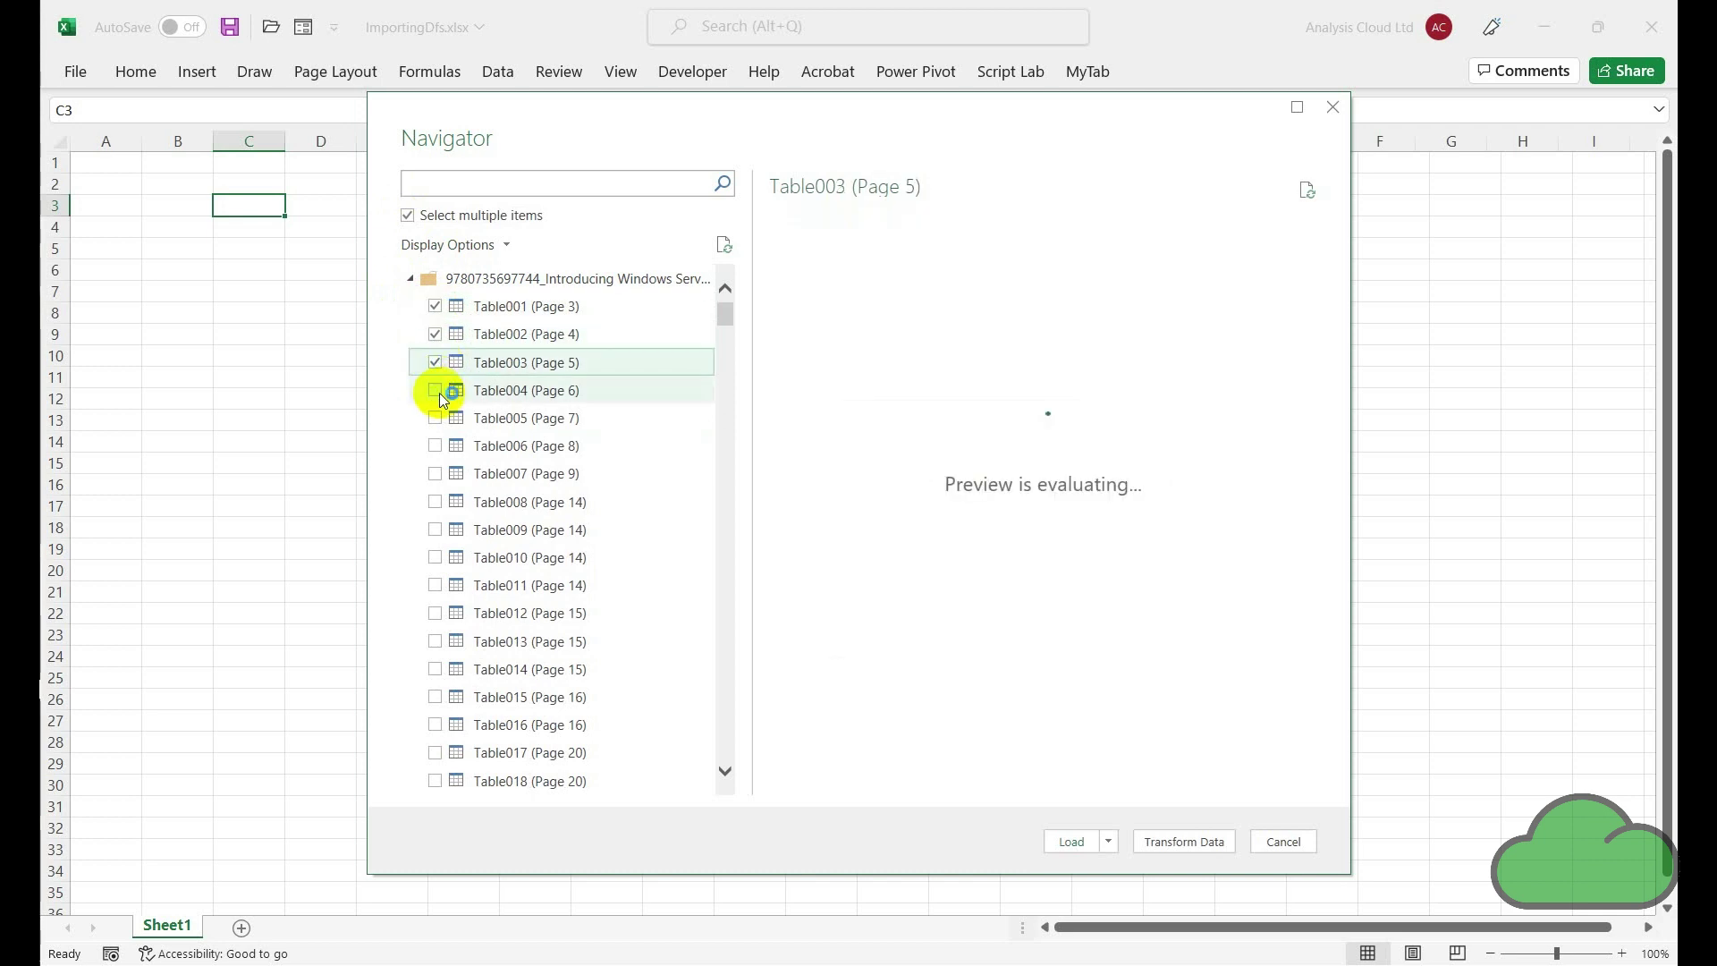
pyautogui.click(439, 392)
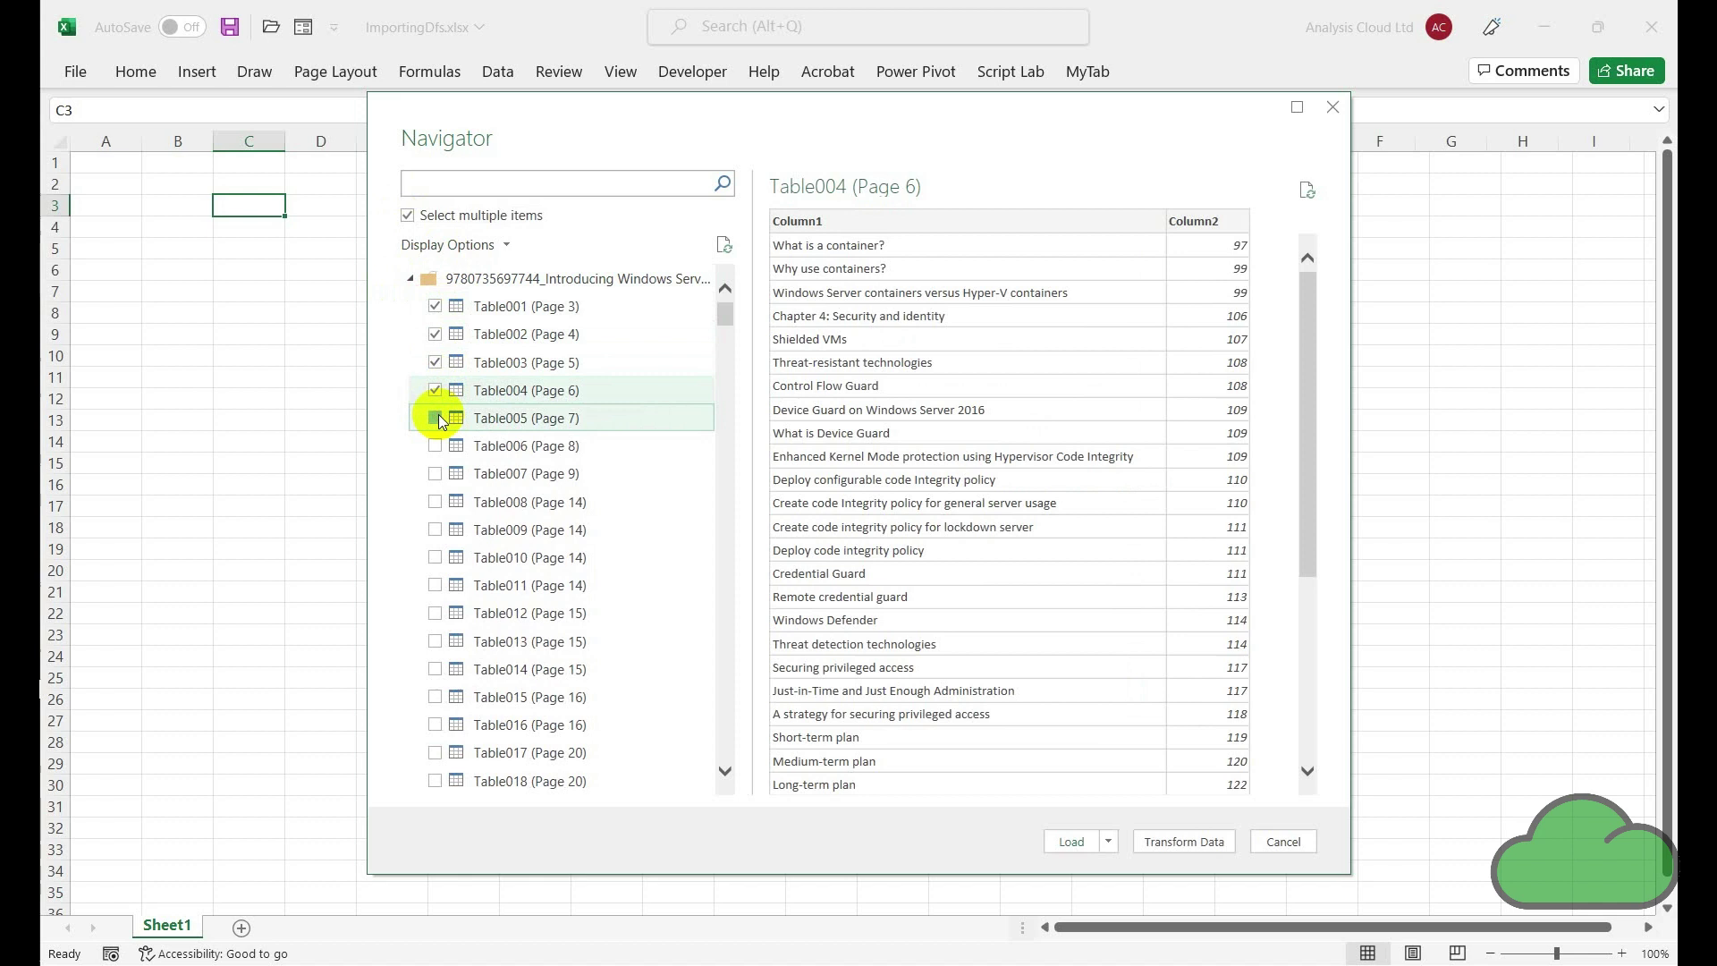
pyautogui.click(436, 417)
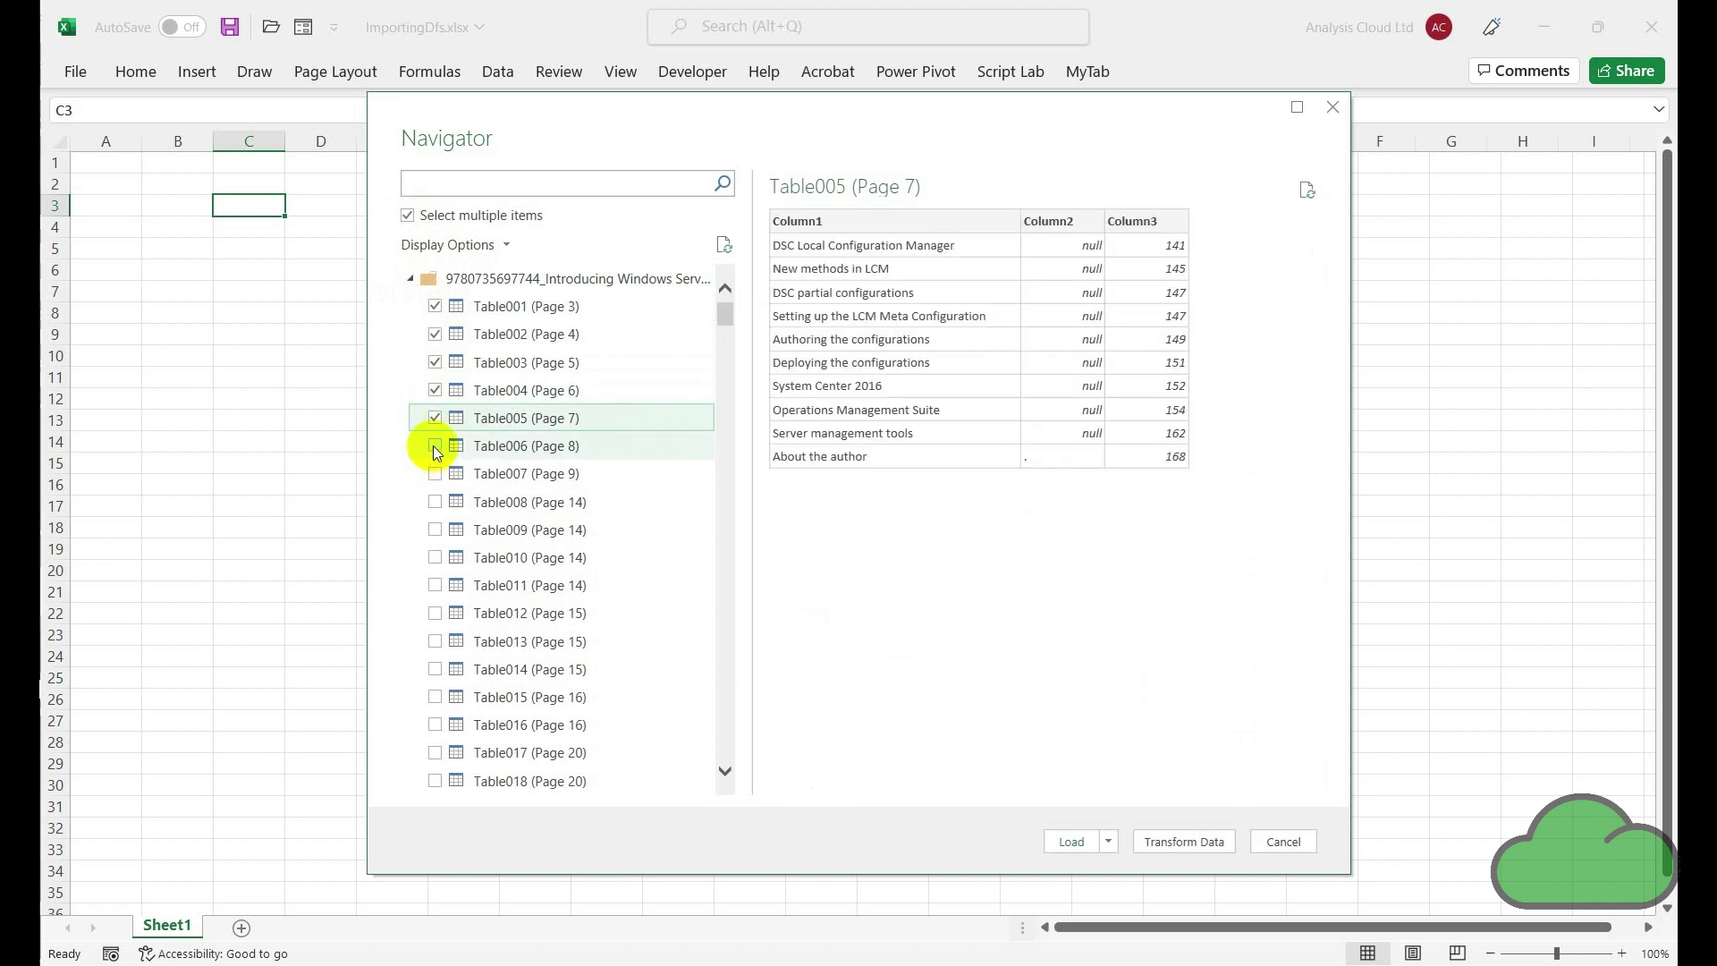
pyautogui.click(435, 447)
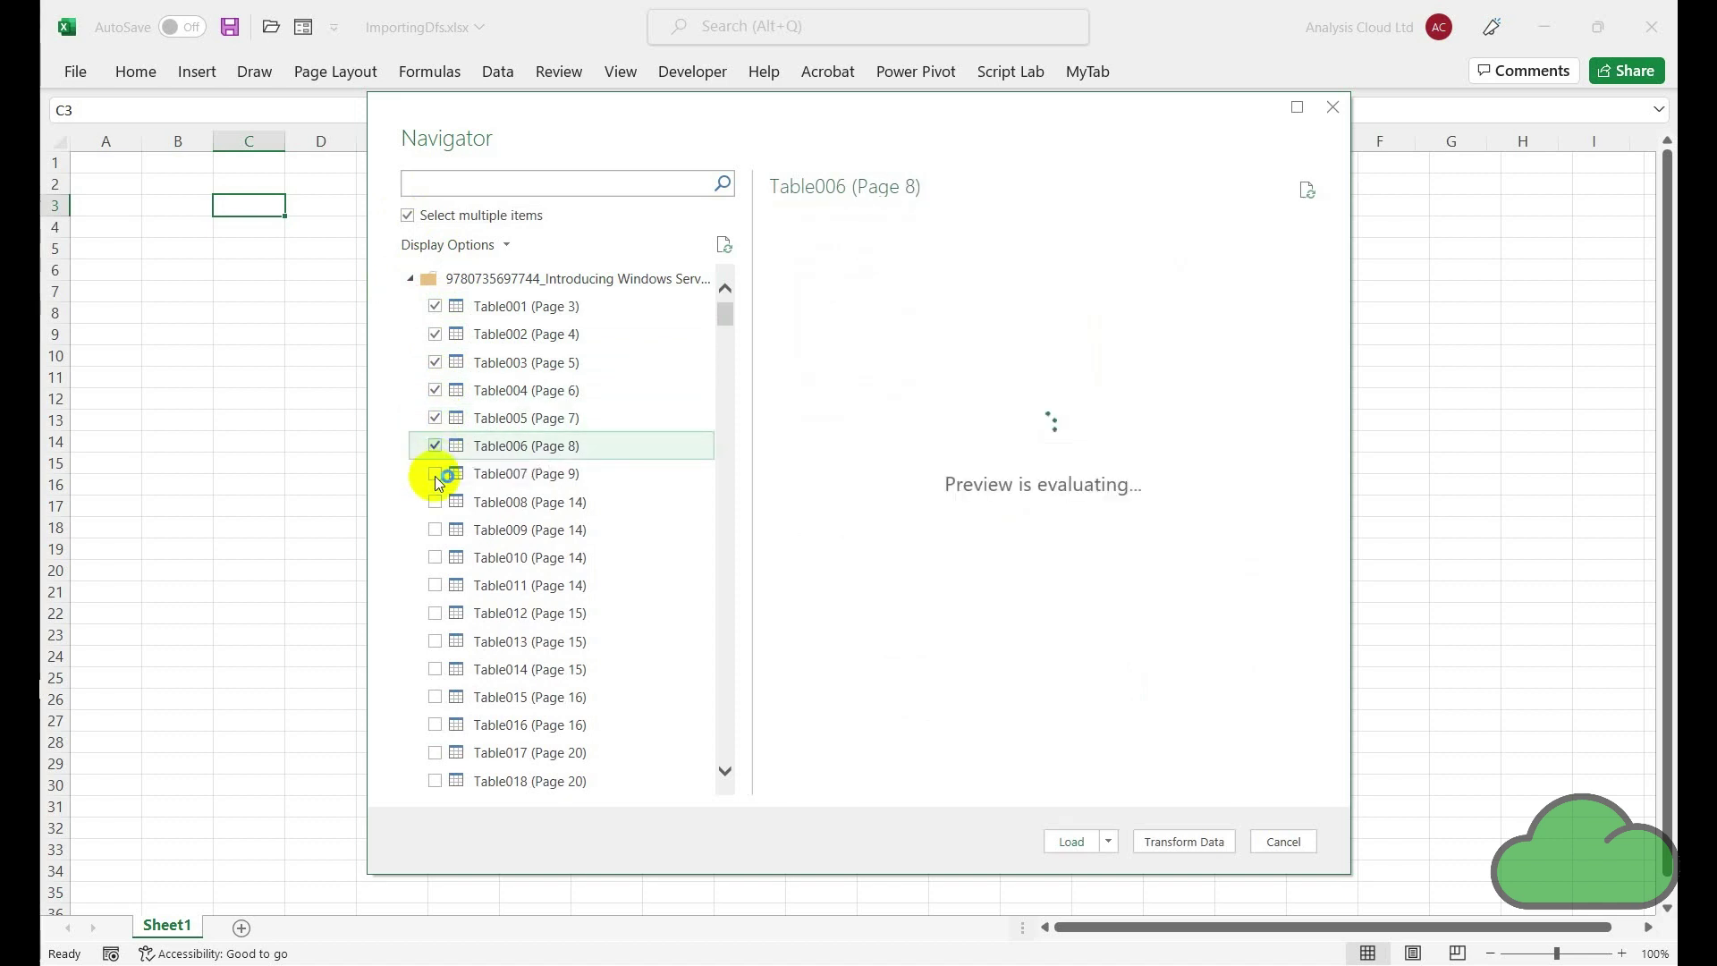
pyautogui.click(436, 502)
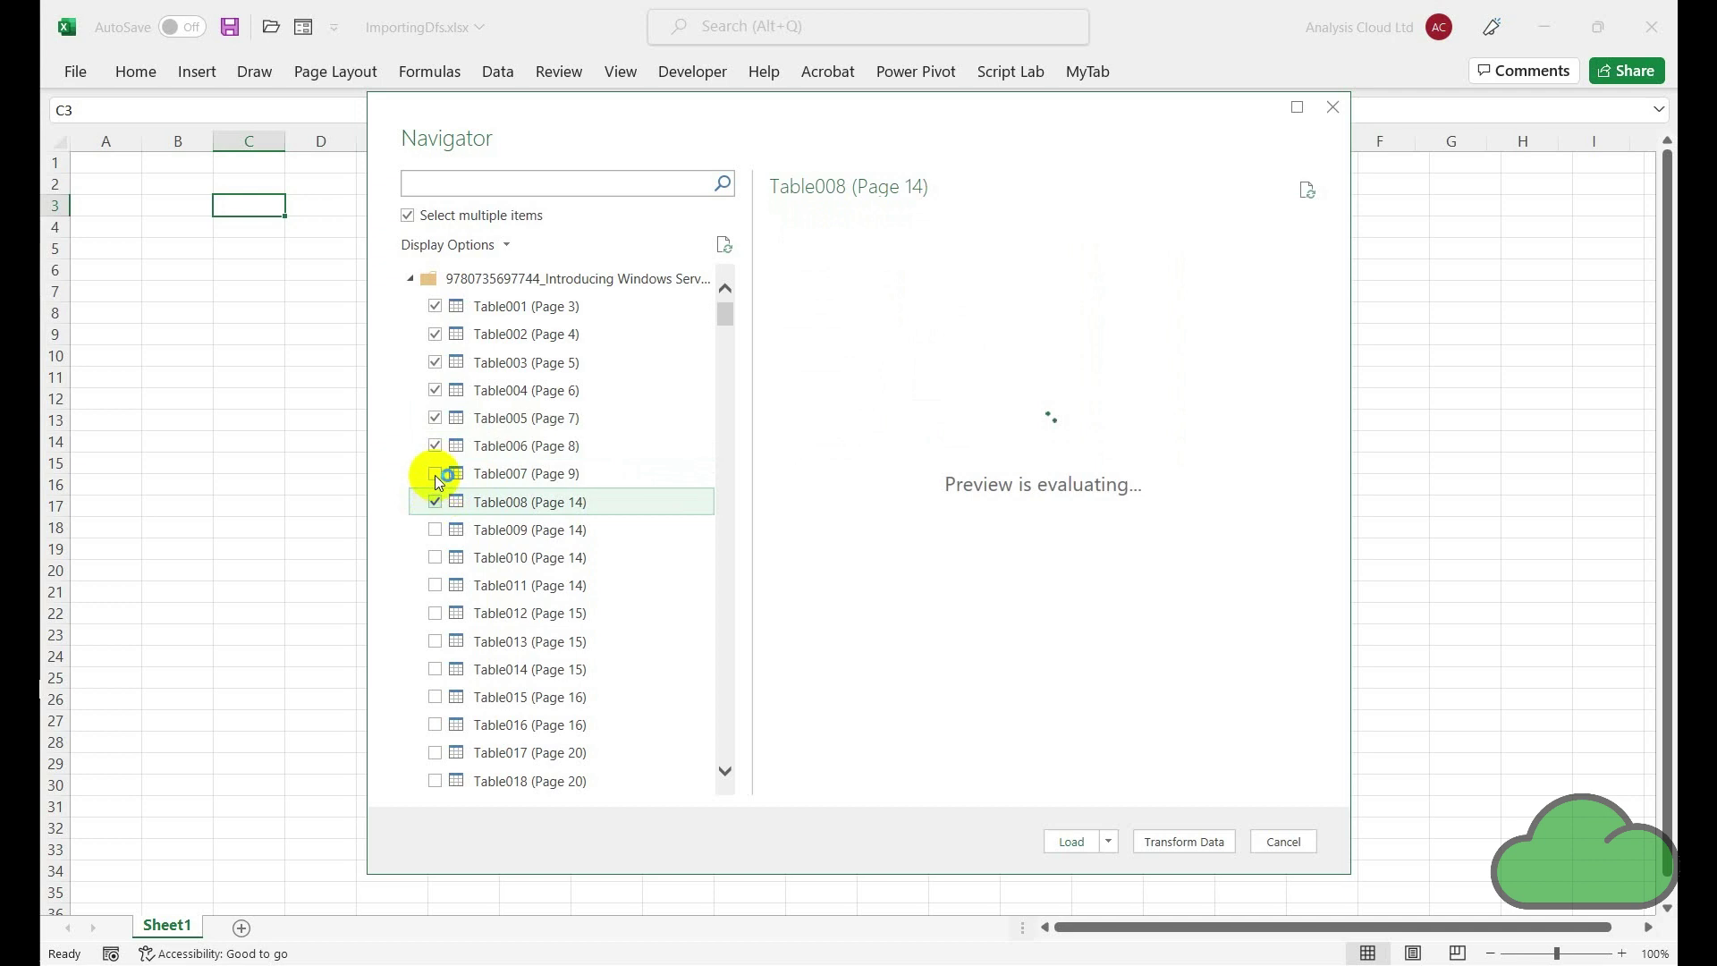
pyautogui.click(435, 475)
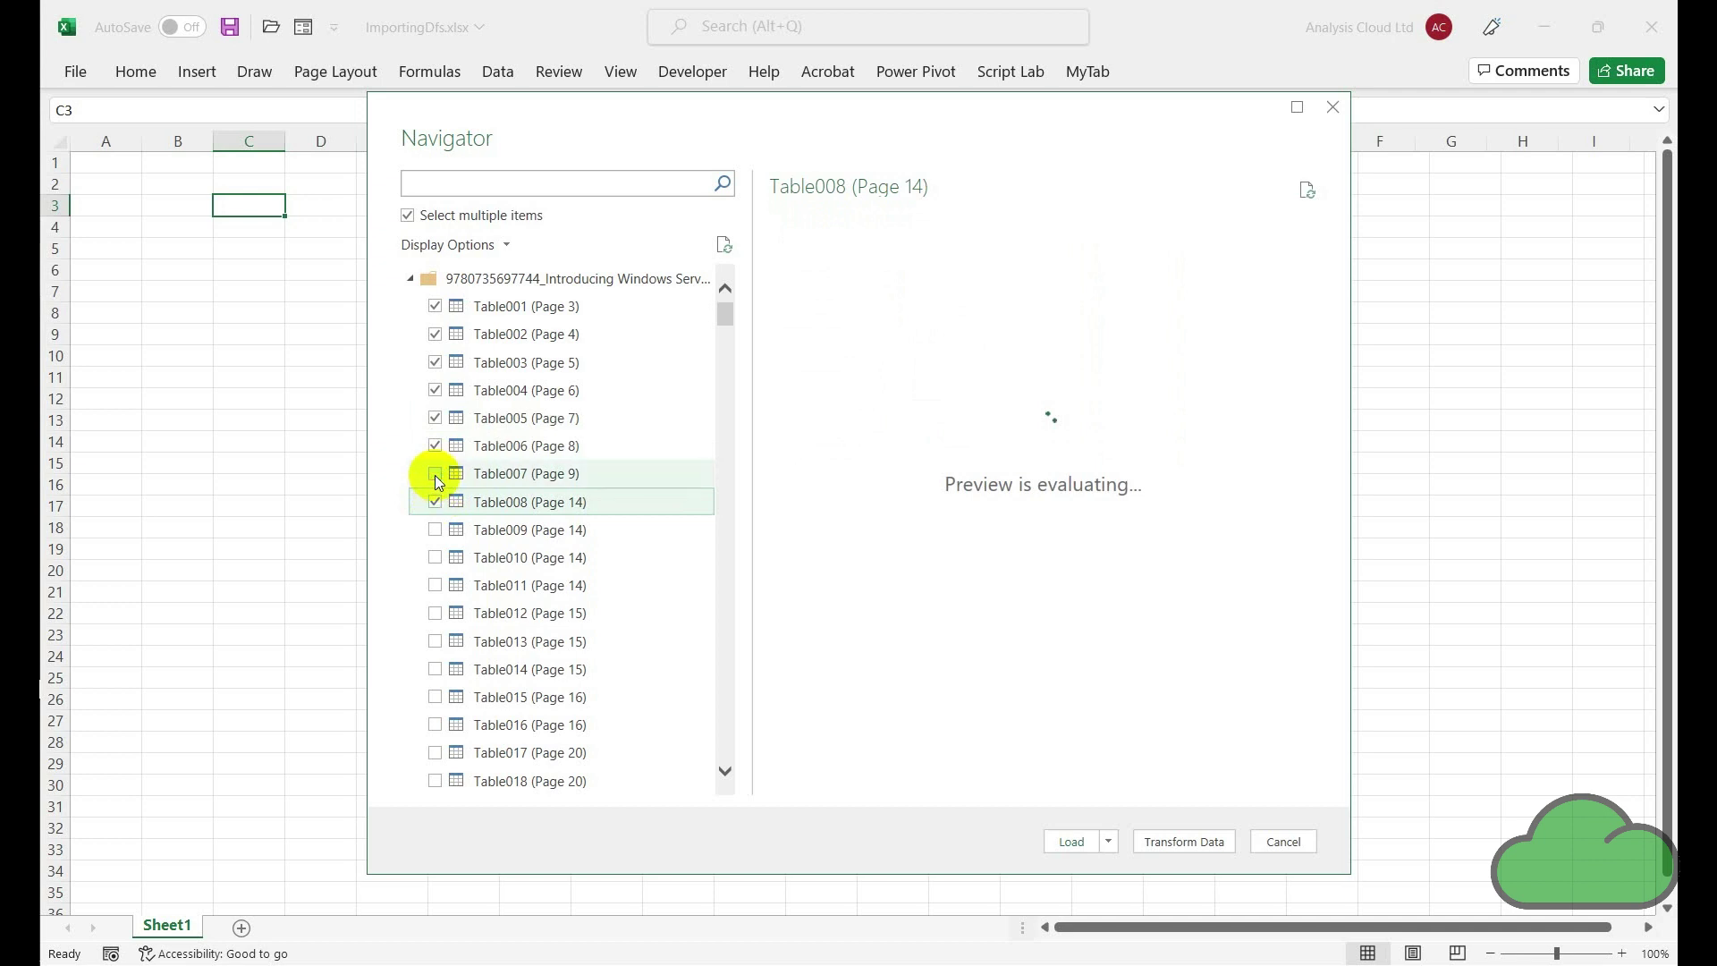
pyautogui.click(434, 530)
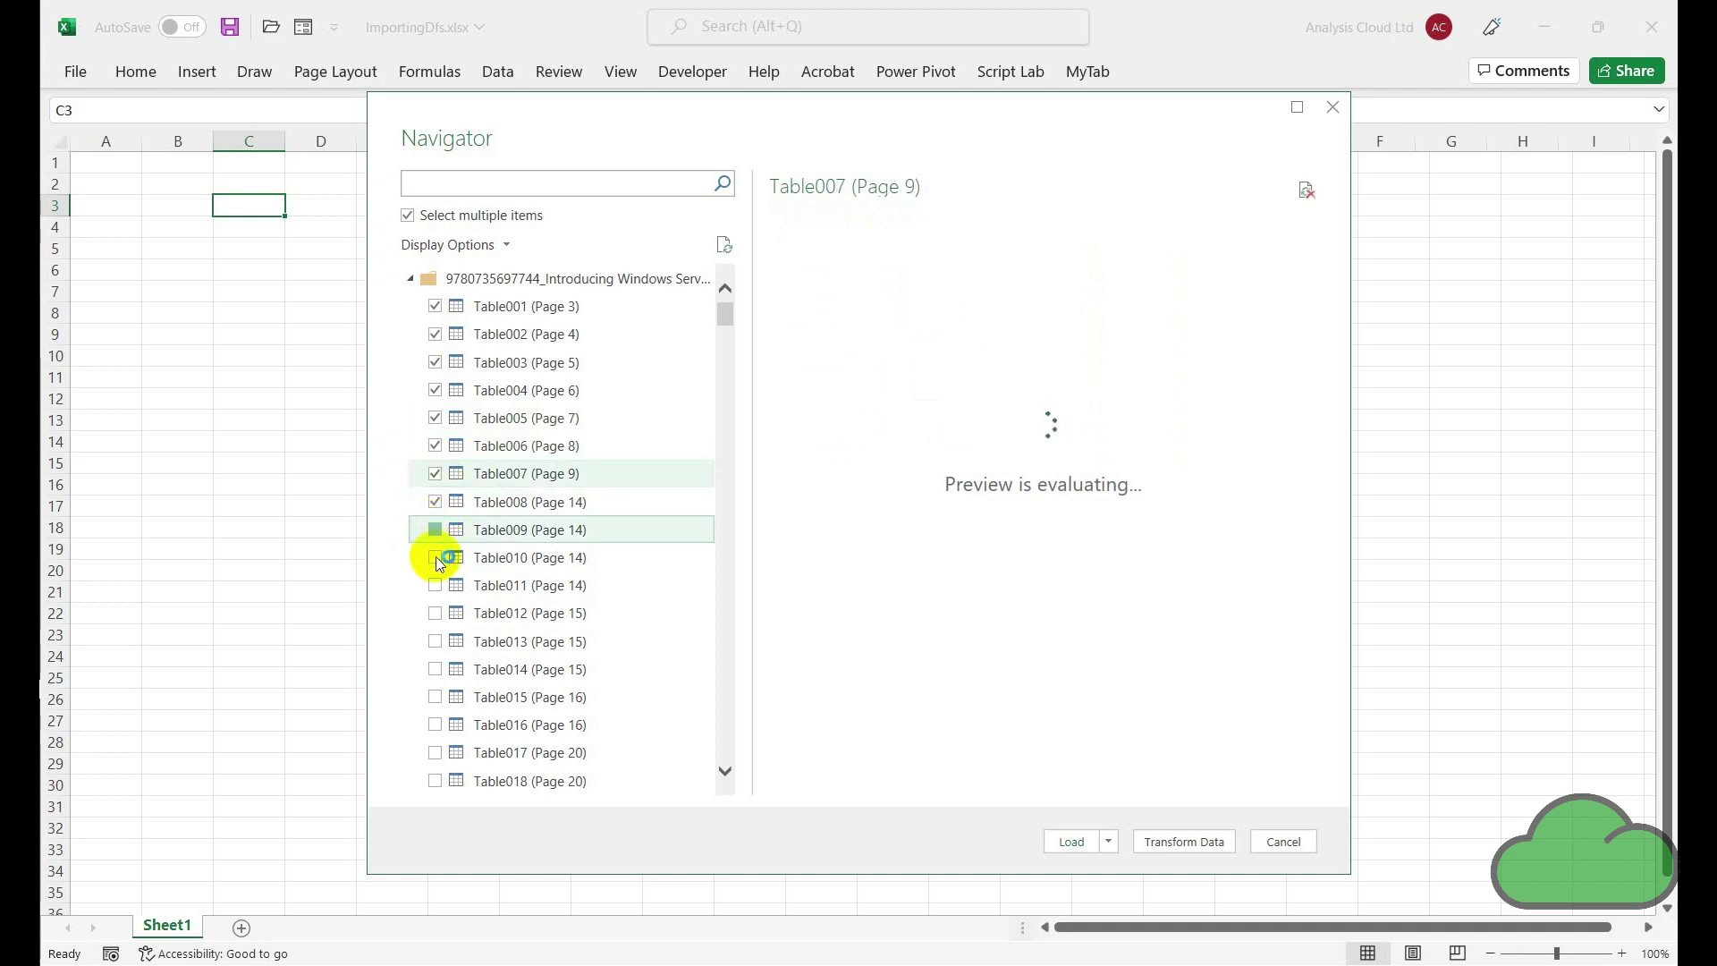
pyautogui.click(436, 557)
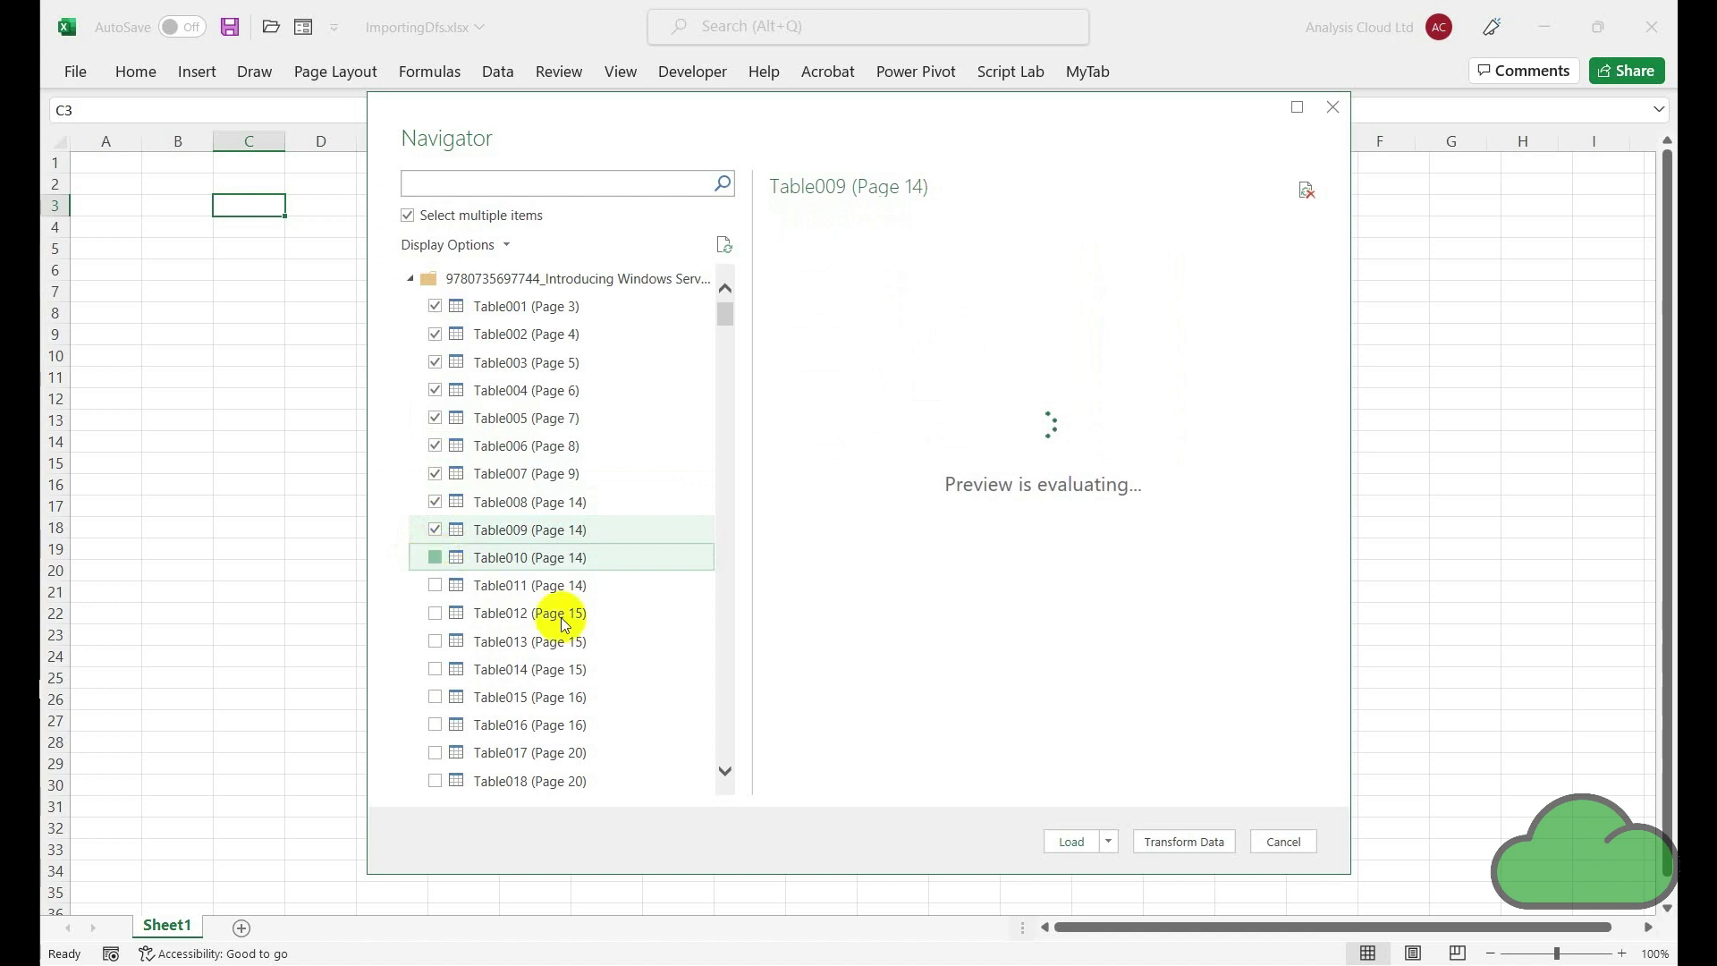
# Step: Send the ten checked tables to Power Query with Transform Data
pyautogui.click(726, 734)
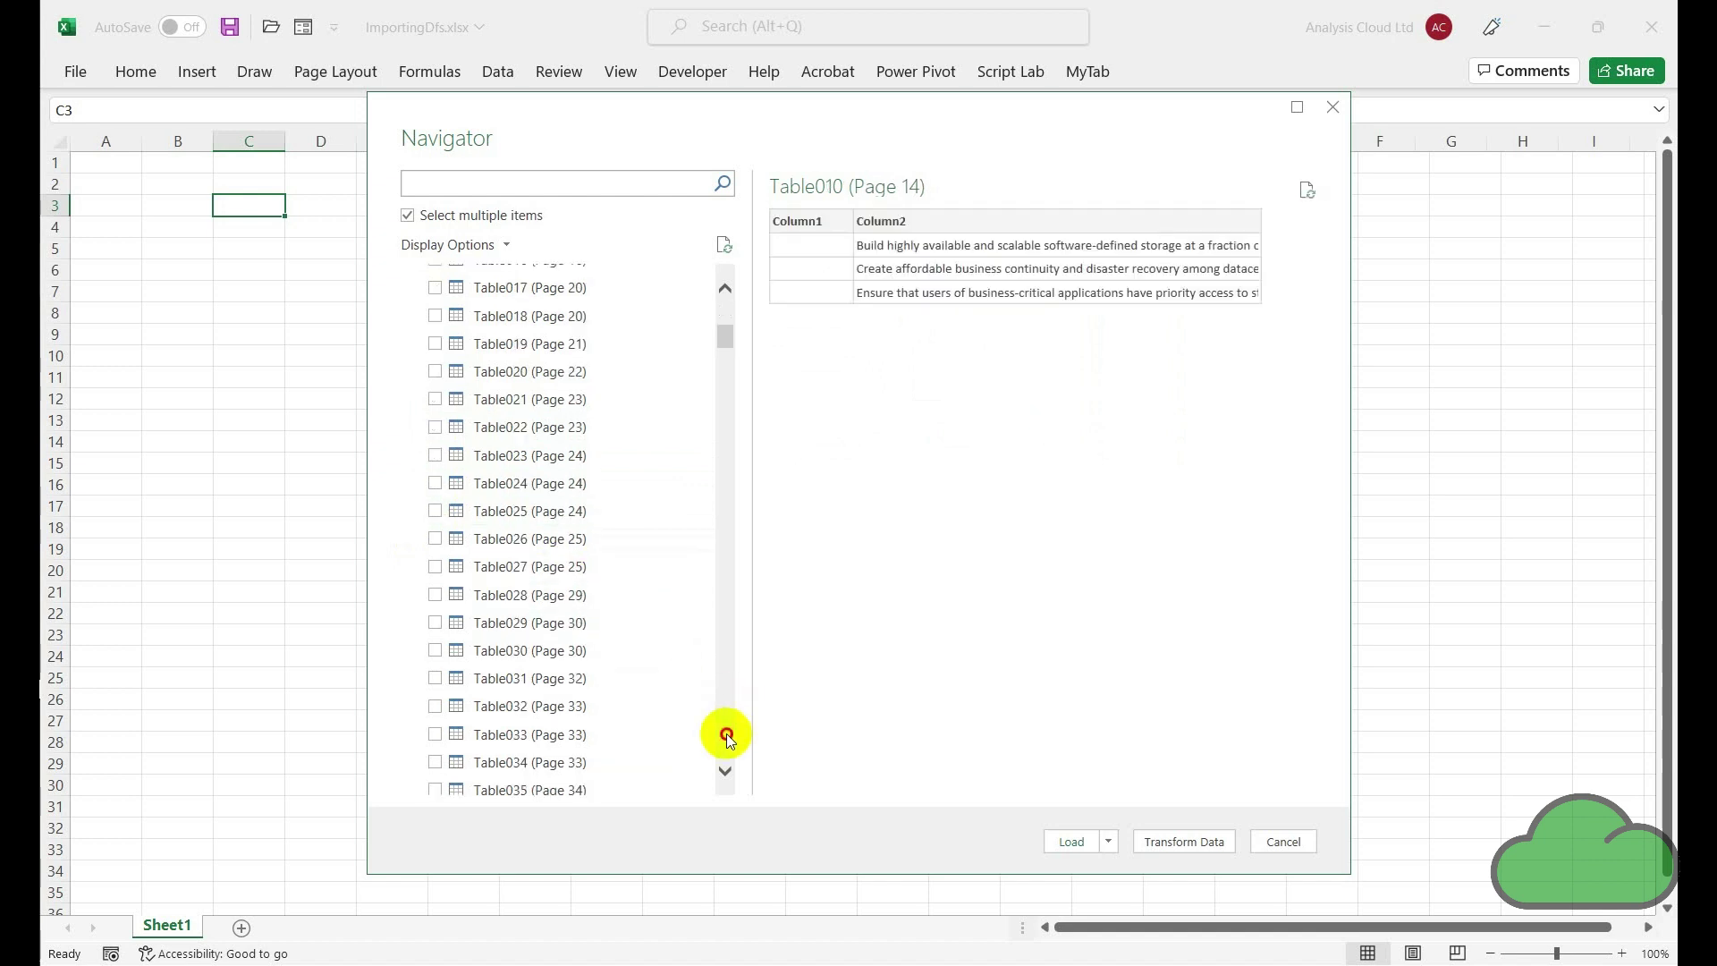
pyautogui.moveTo(726, 733); pyautogui.dragTo(726, 733)
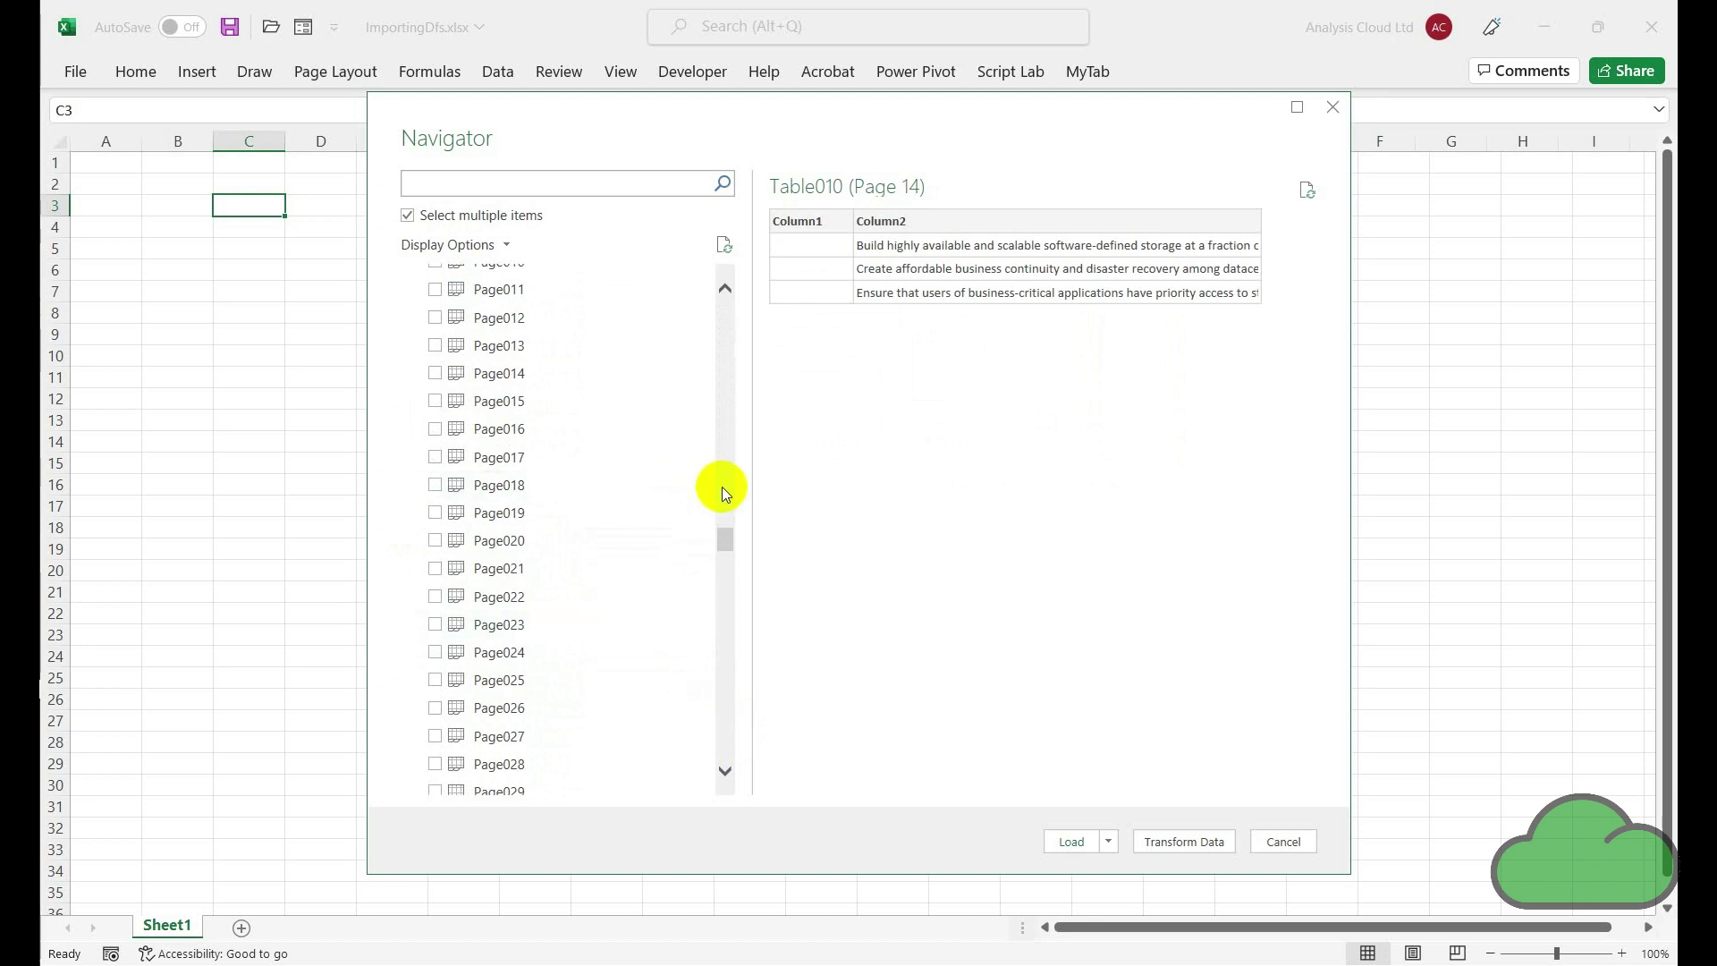
pyautogui.moveTo(723, 487); pyautogui.dragTo(723, 487)
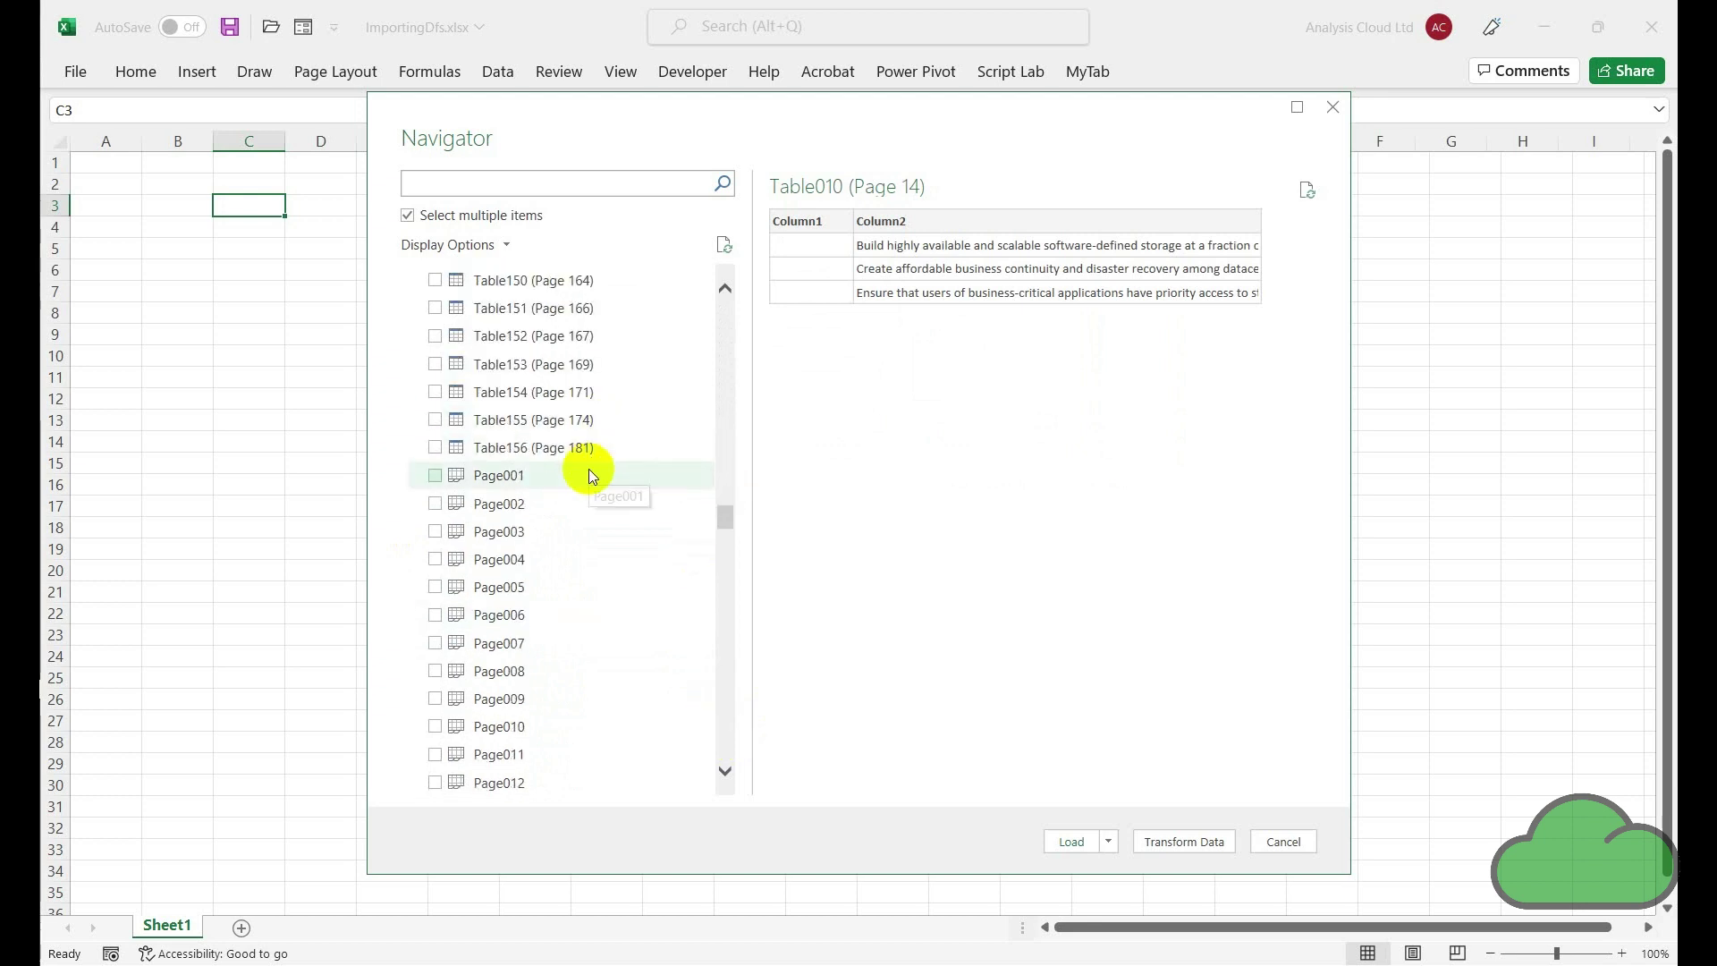
pyautogui.click(1168, 841)
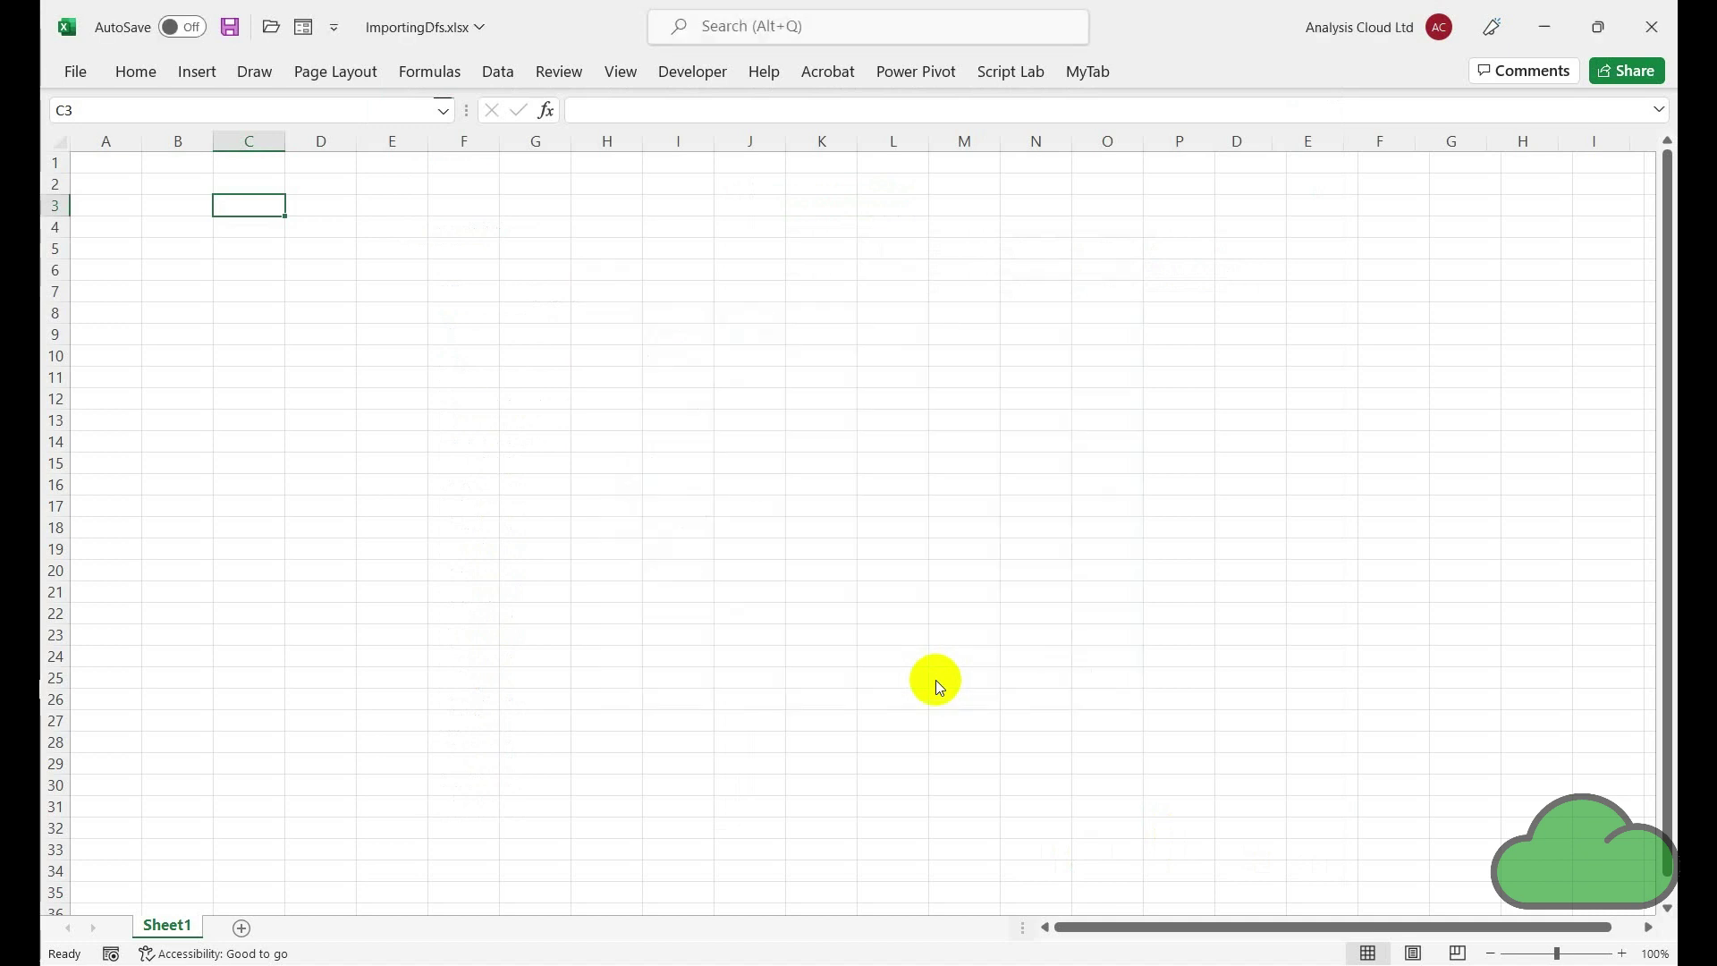
# Step: Review the ten queries, select Table010 (Page 14), and open the Combine options
pyautogui.click(265, 200)
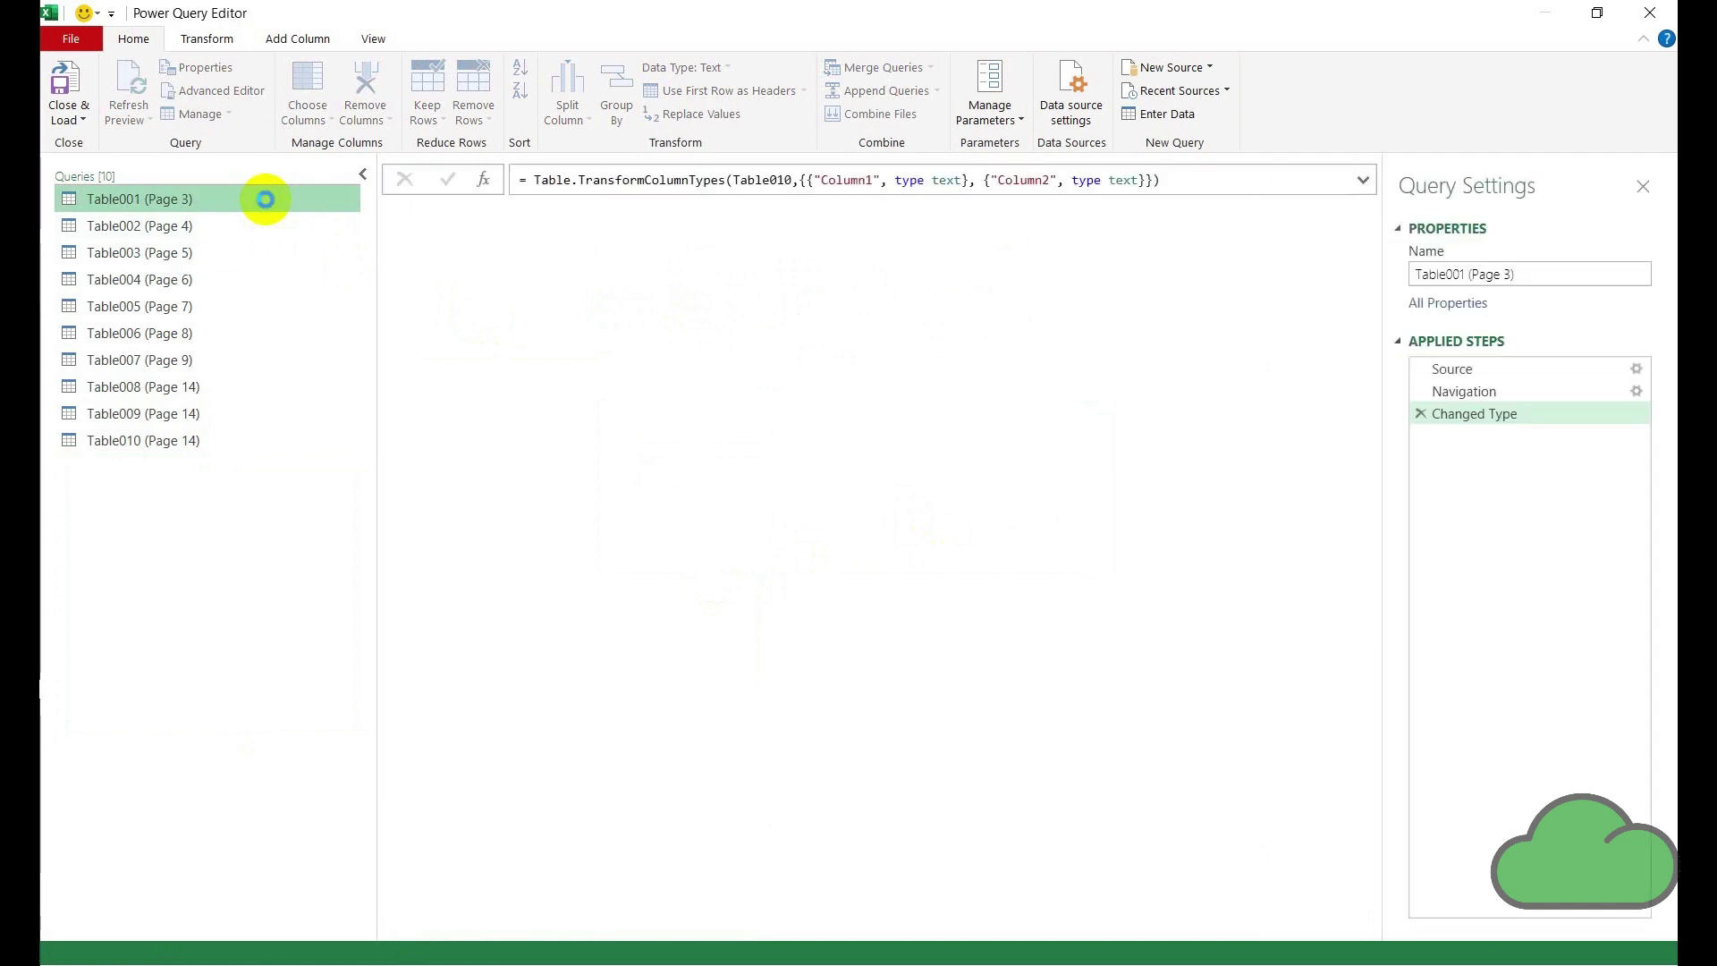
pyautogui.click(251, 445)
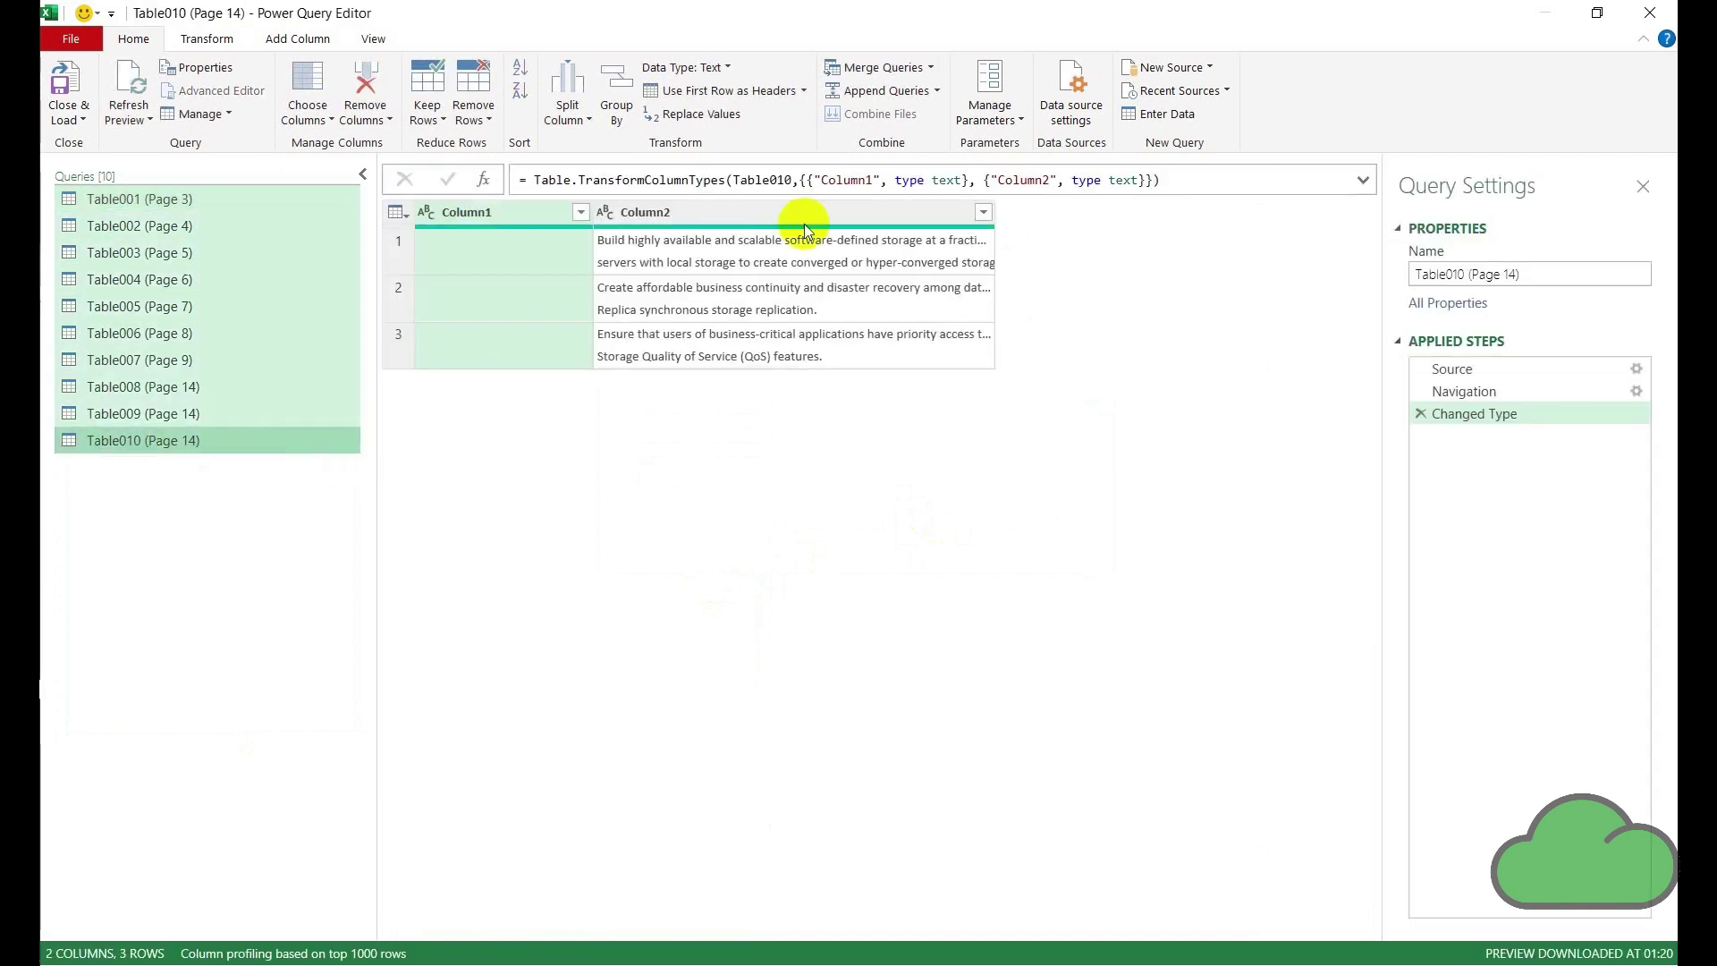
pyautogui.click(930, 68)
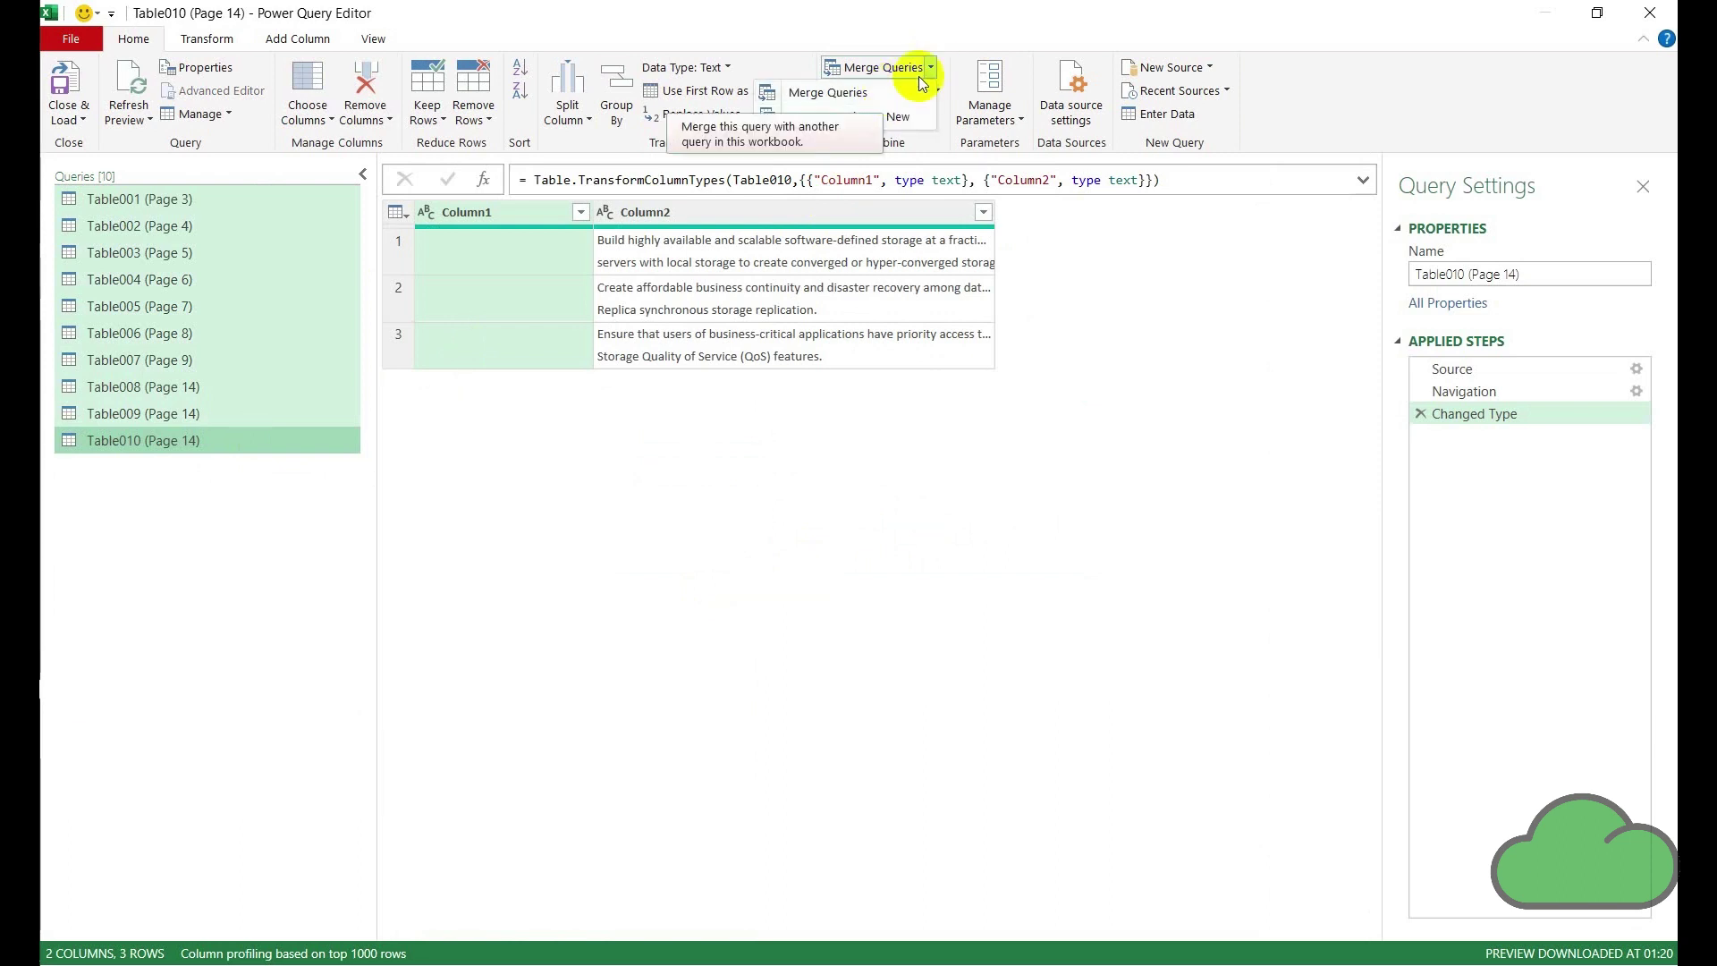
# Step: Append Table001–Table009 onto Table010 (Page 14) using Three or more tables, giving 145 rows
pyautogui.click(953, 69)
pyautogui.click(936, 90)
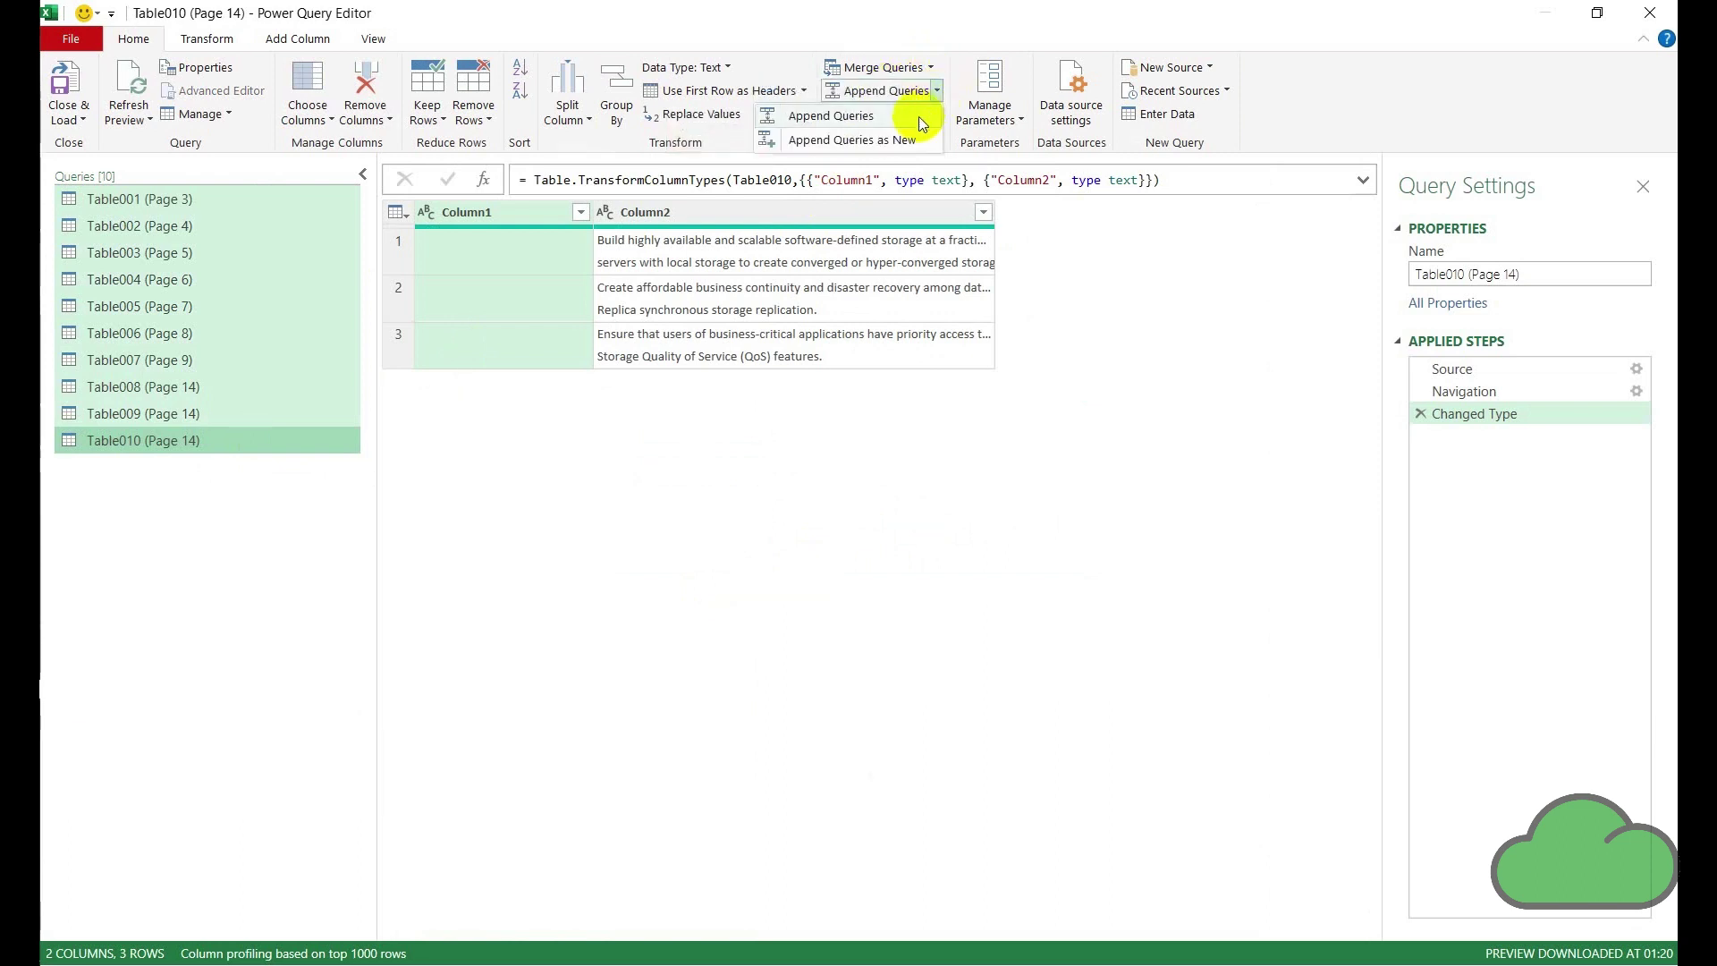
pyautogui.click(919, 117)
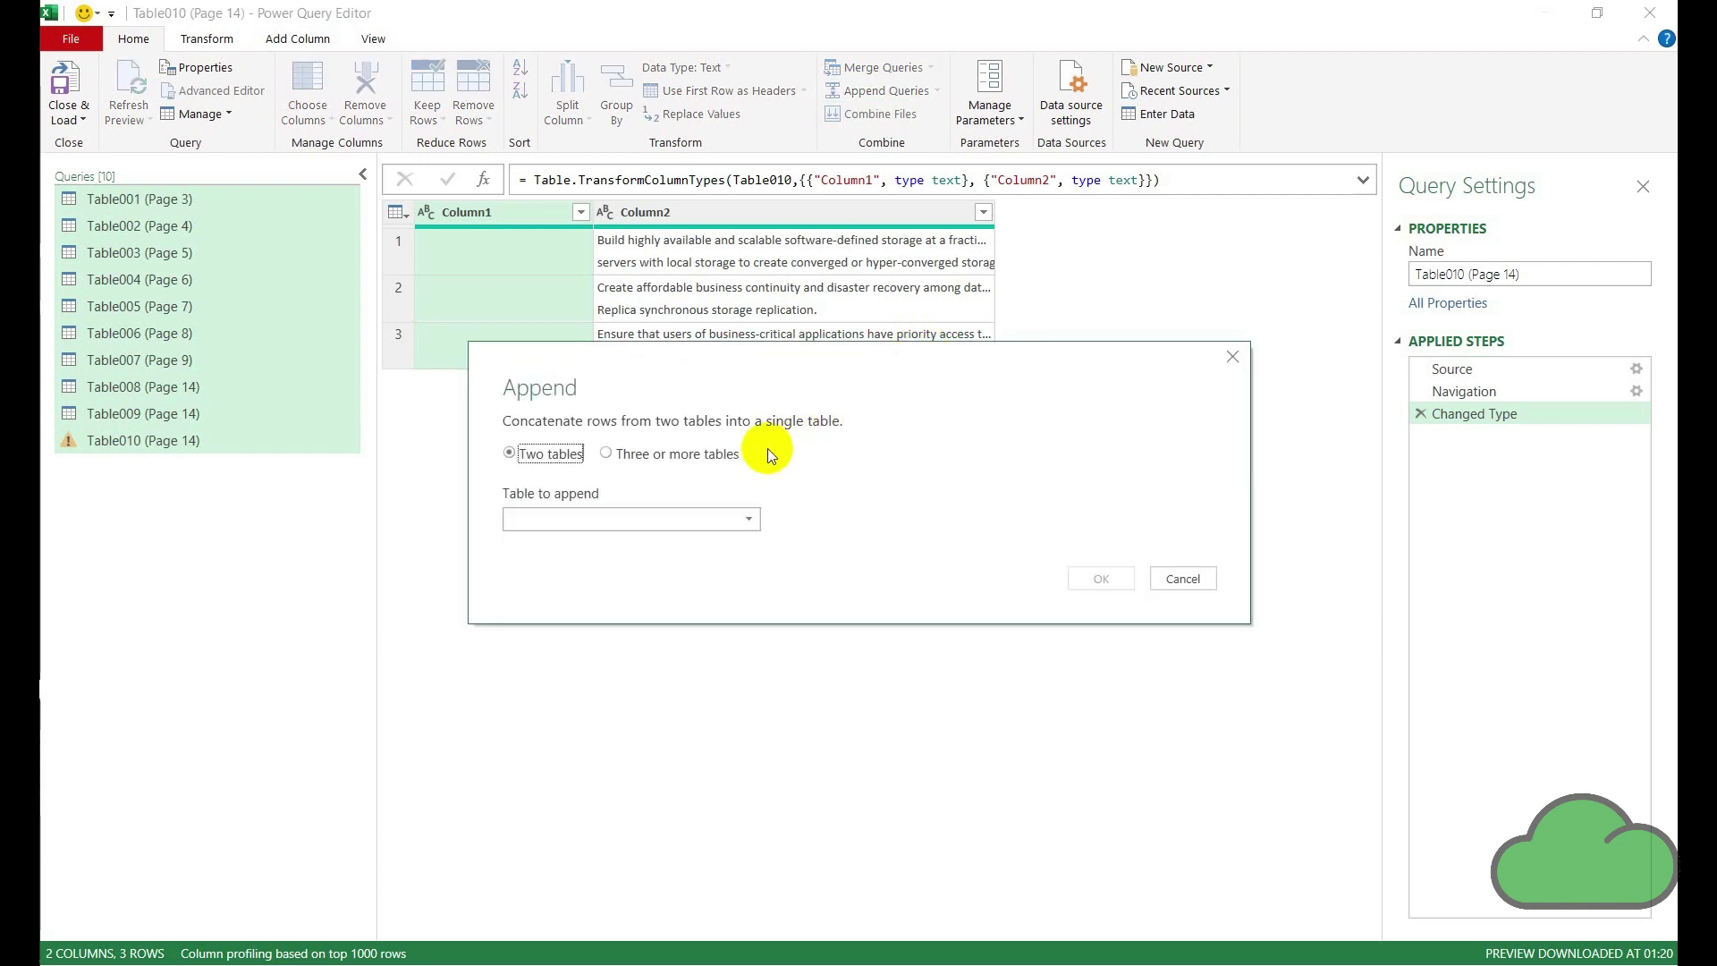
pyautogui.click(697, 456)
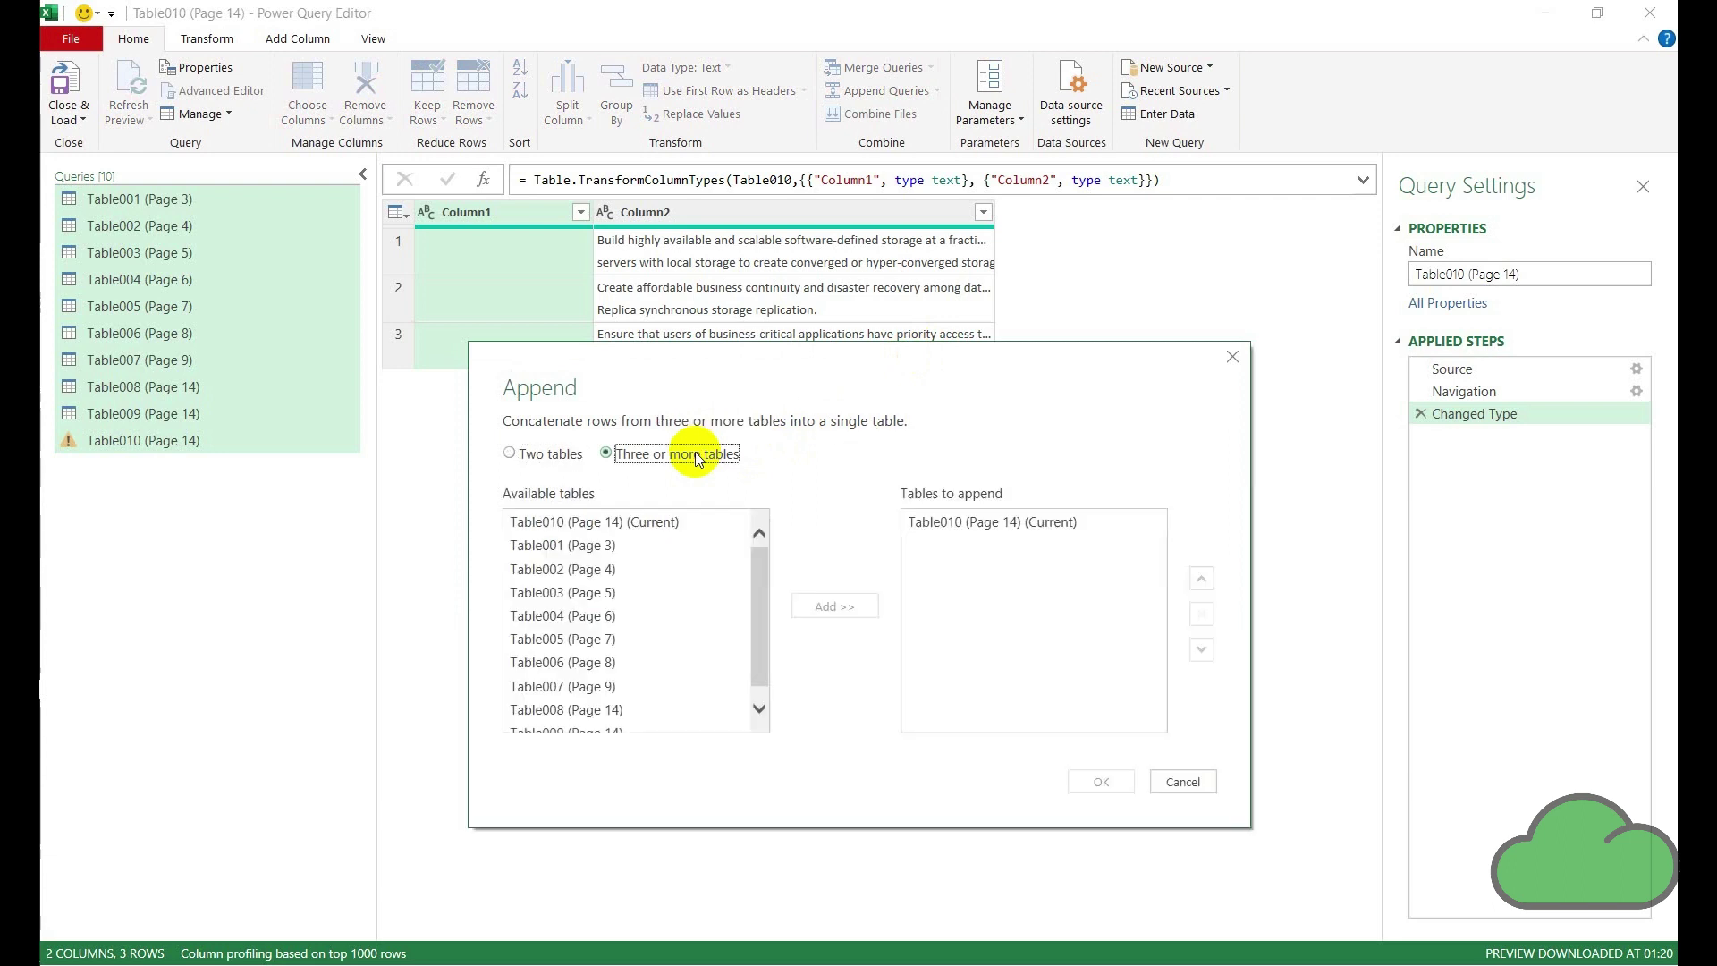
pyautogui.click(696, 522)
pyautogui.click(761, 705)
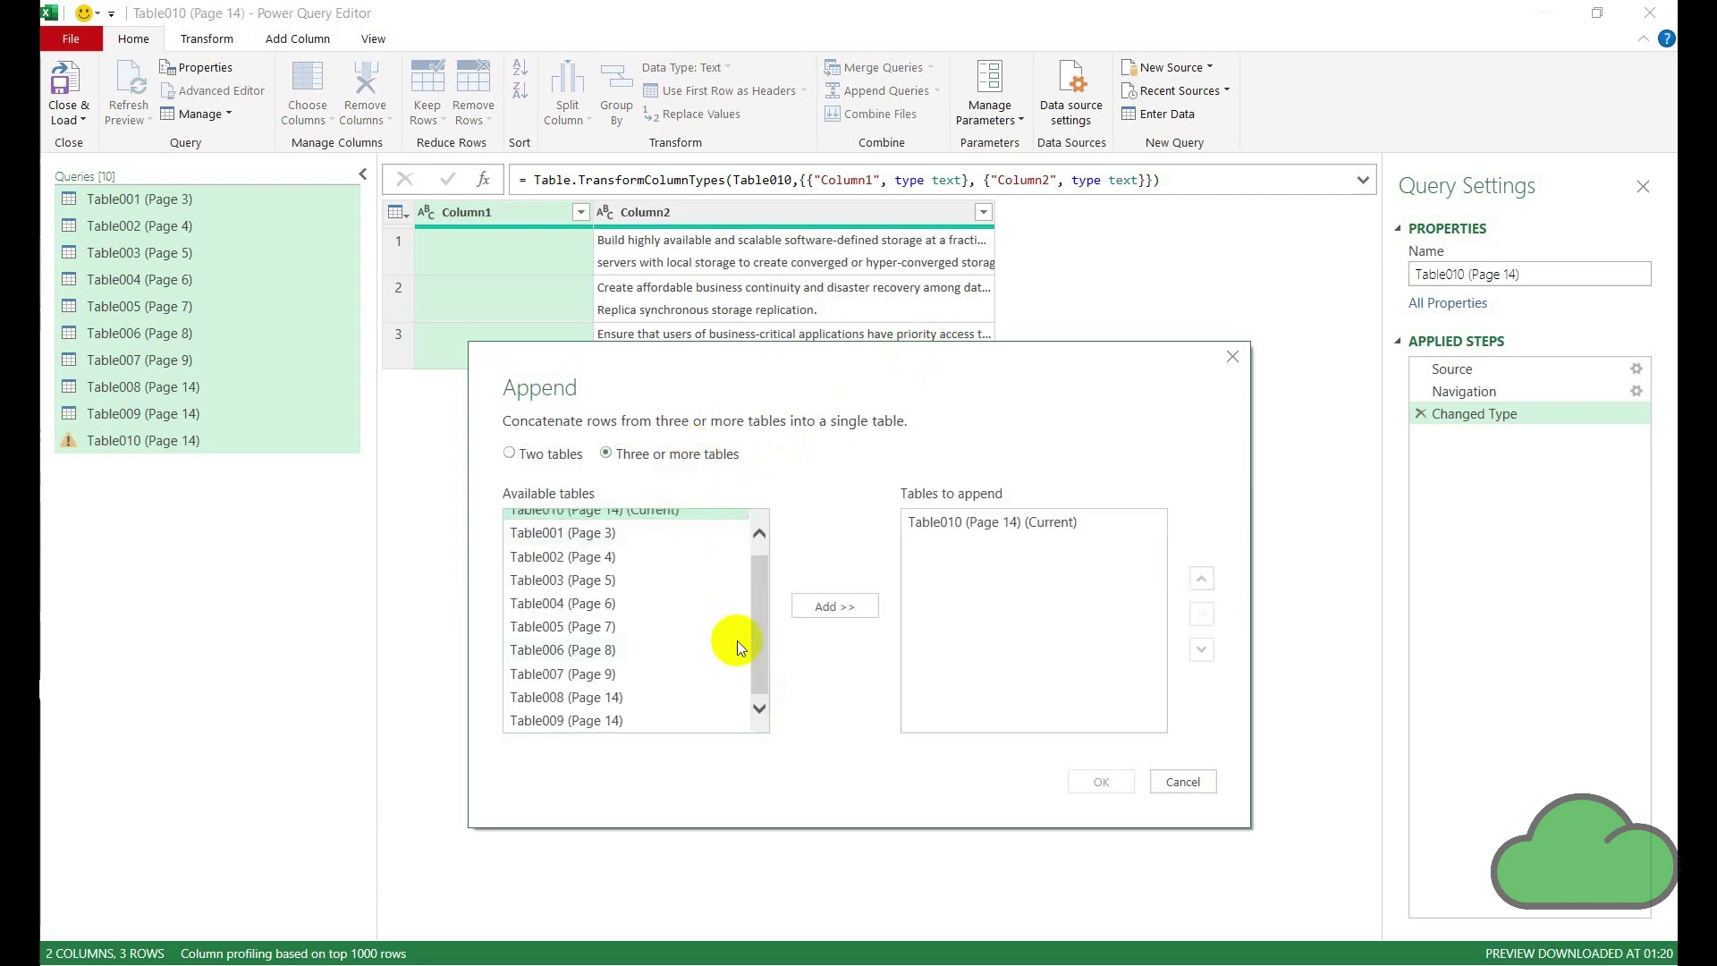
pyautogui.click(696, 532)
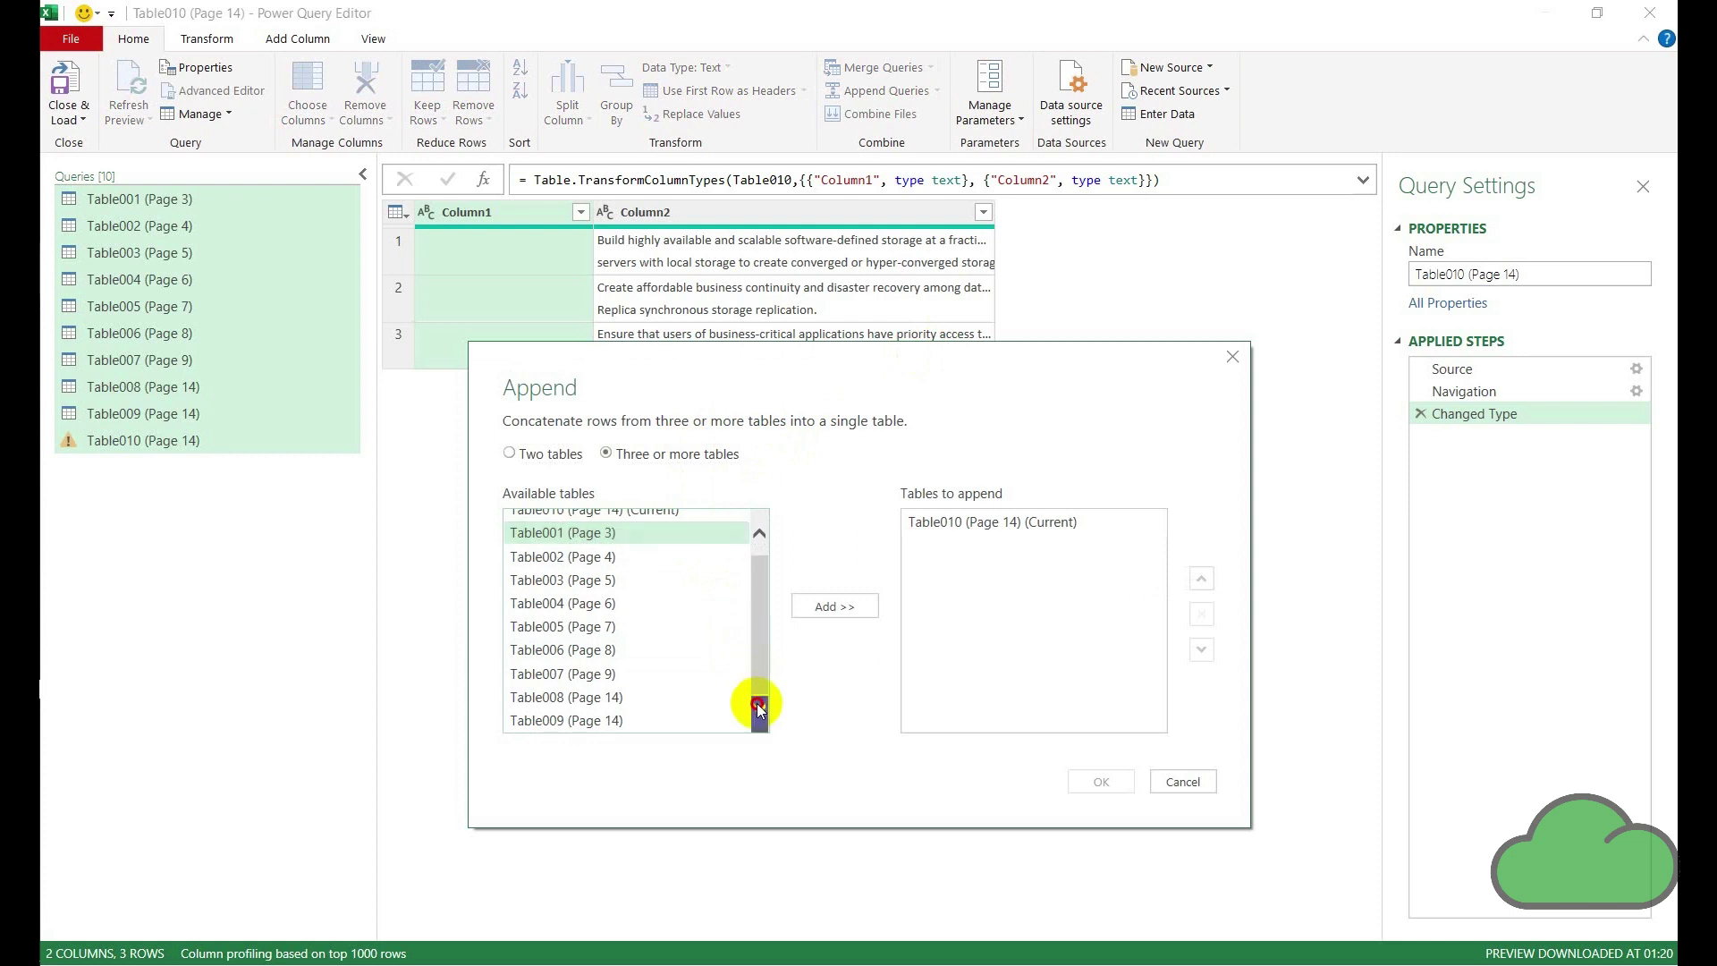
pyautogui.keyDown('shift'); pyautogui.click(700, 719); pyautogui.keyUp('shift')
pyautogui.click(825, 608)
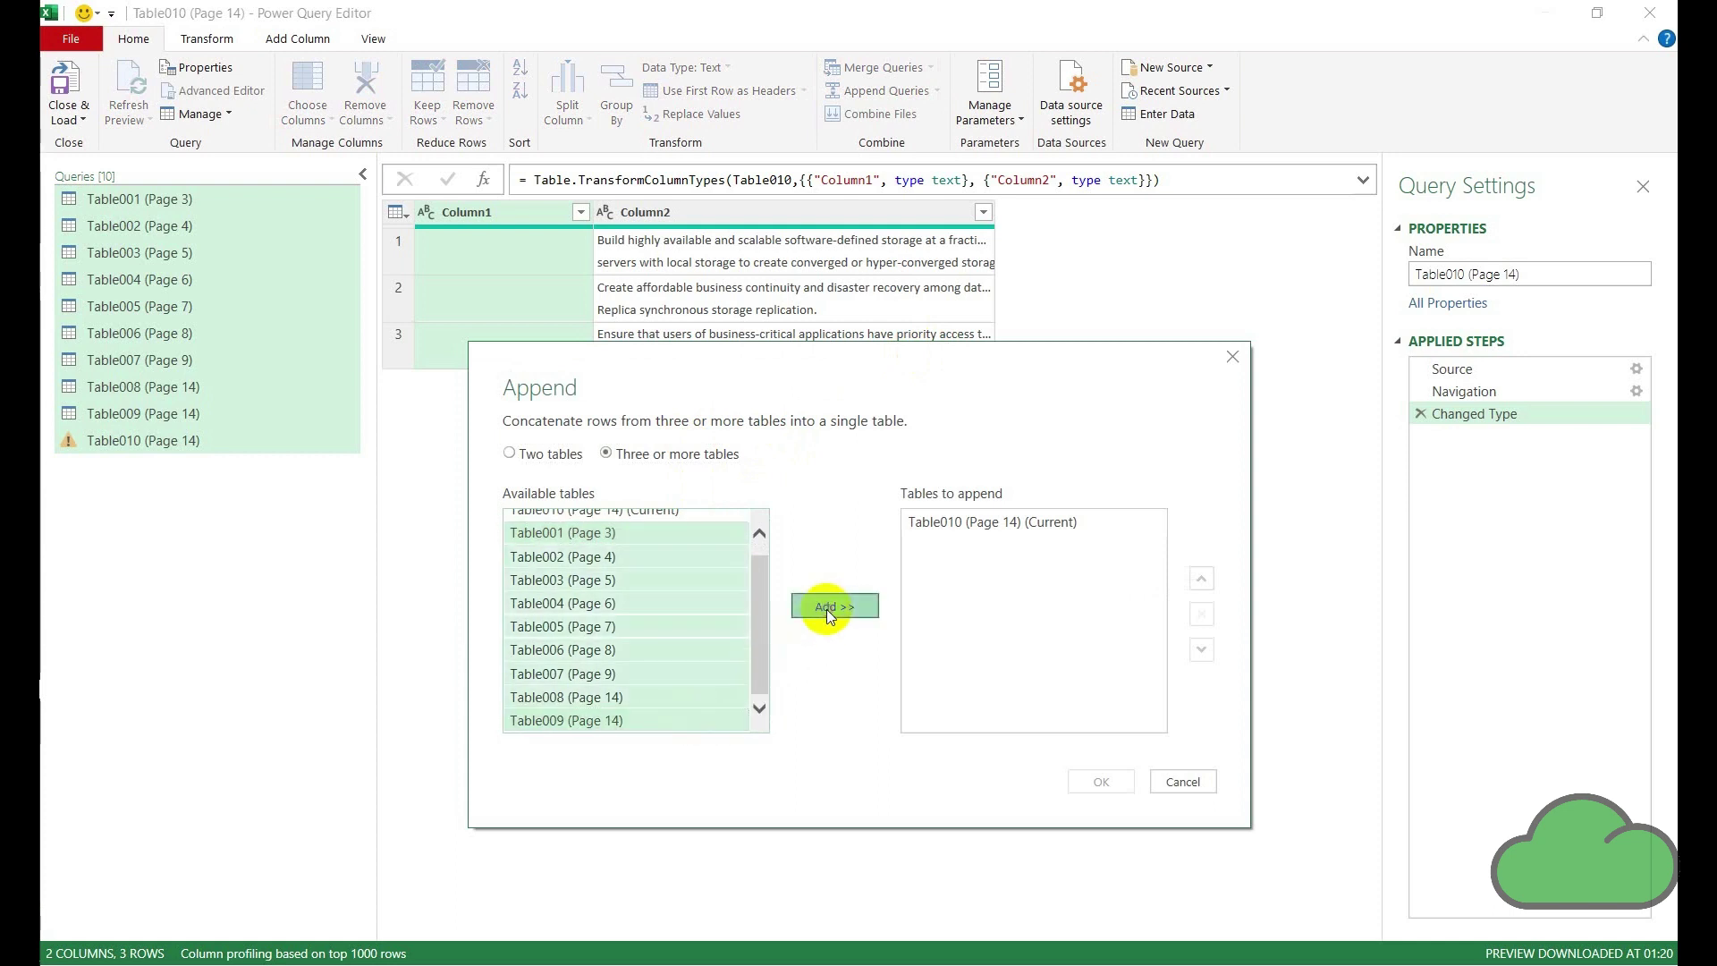
pyautogui.click(1096, 781)
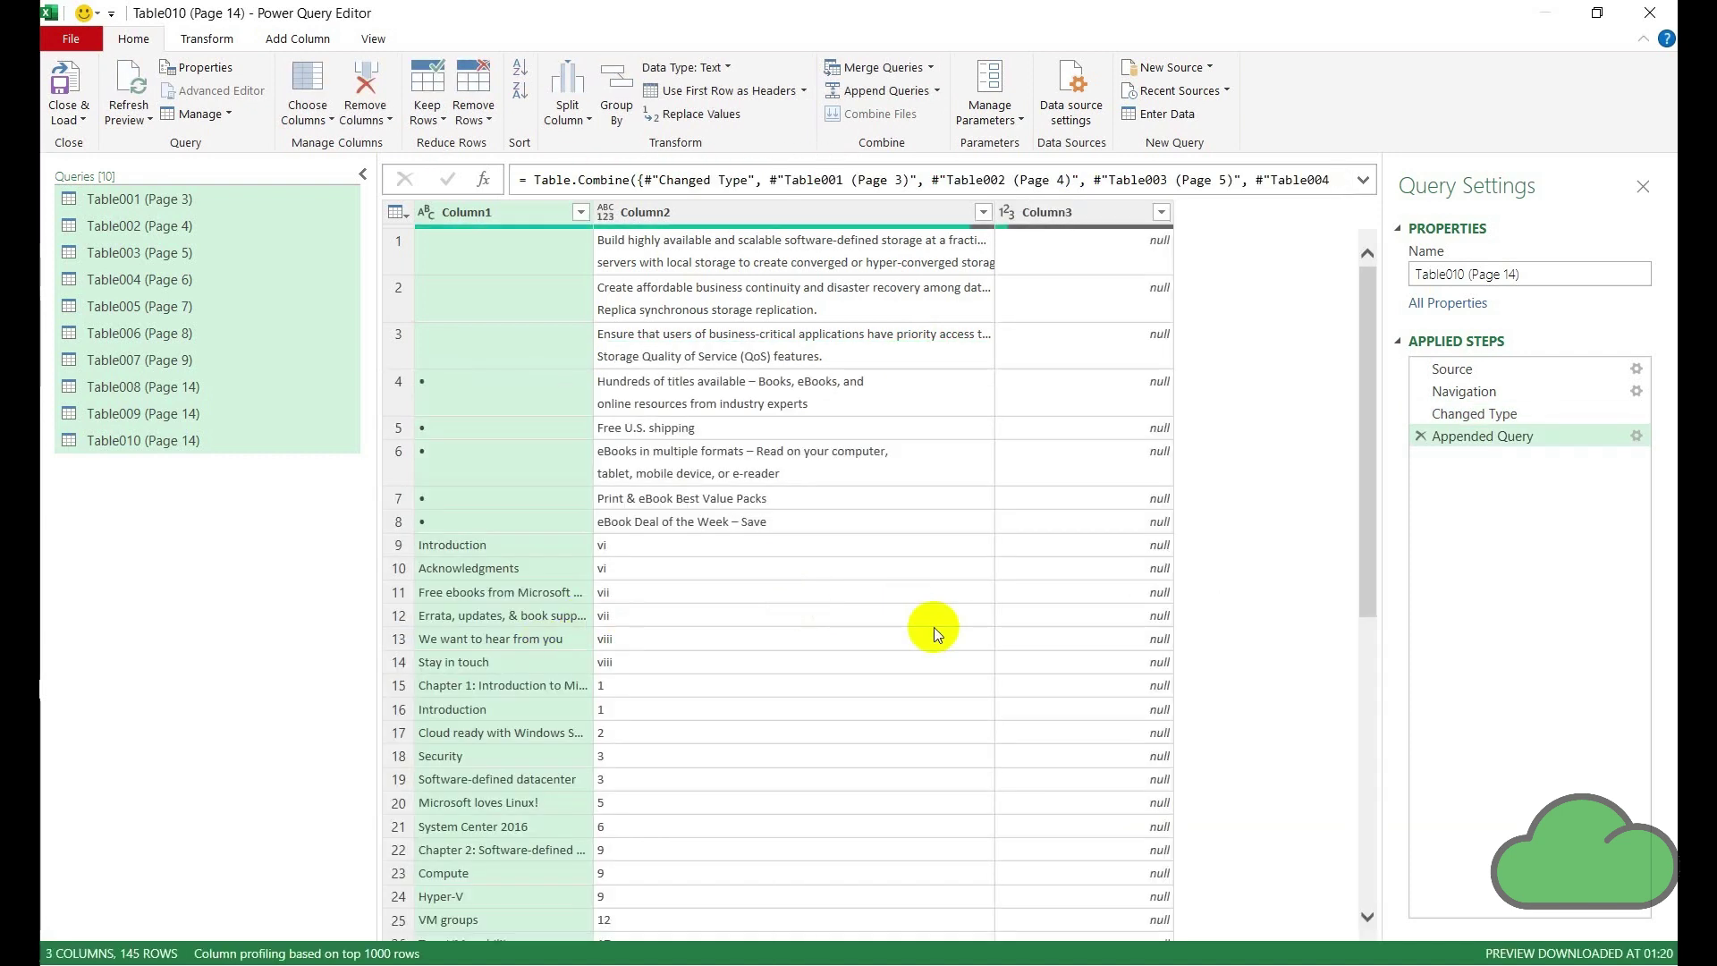
# Step: Scroll the appended Table010 query down to row 145 to verify all the rows
pyautogui.click(1370, 873)
pyautogui.click(1370, 873)
pyautogui.click(1371, 873)
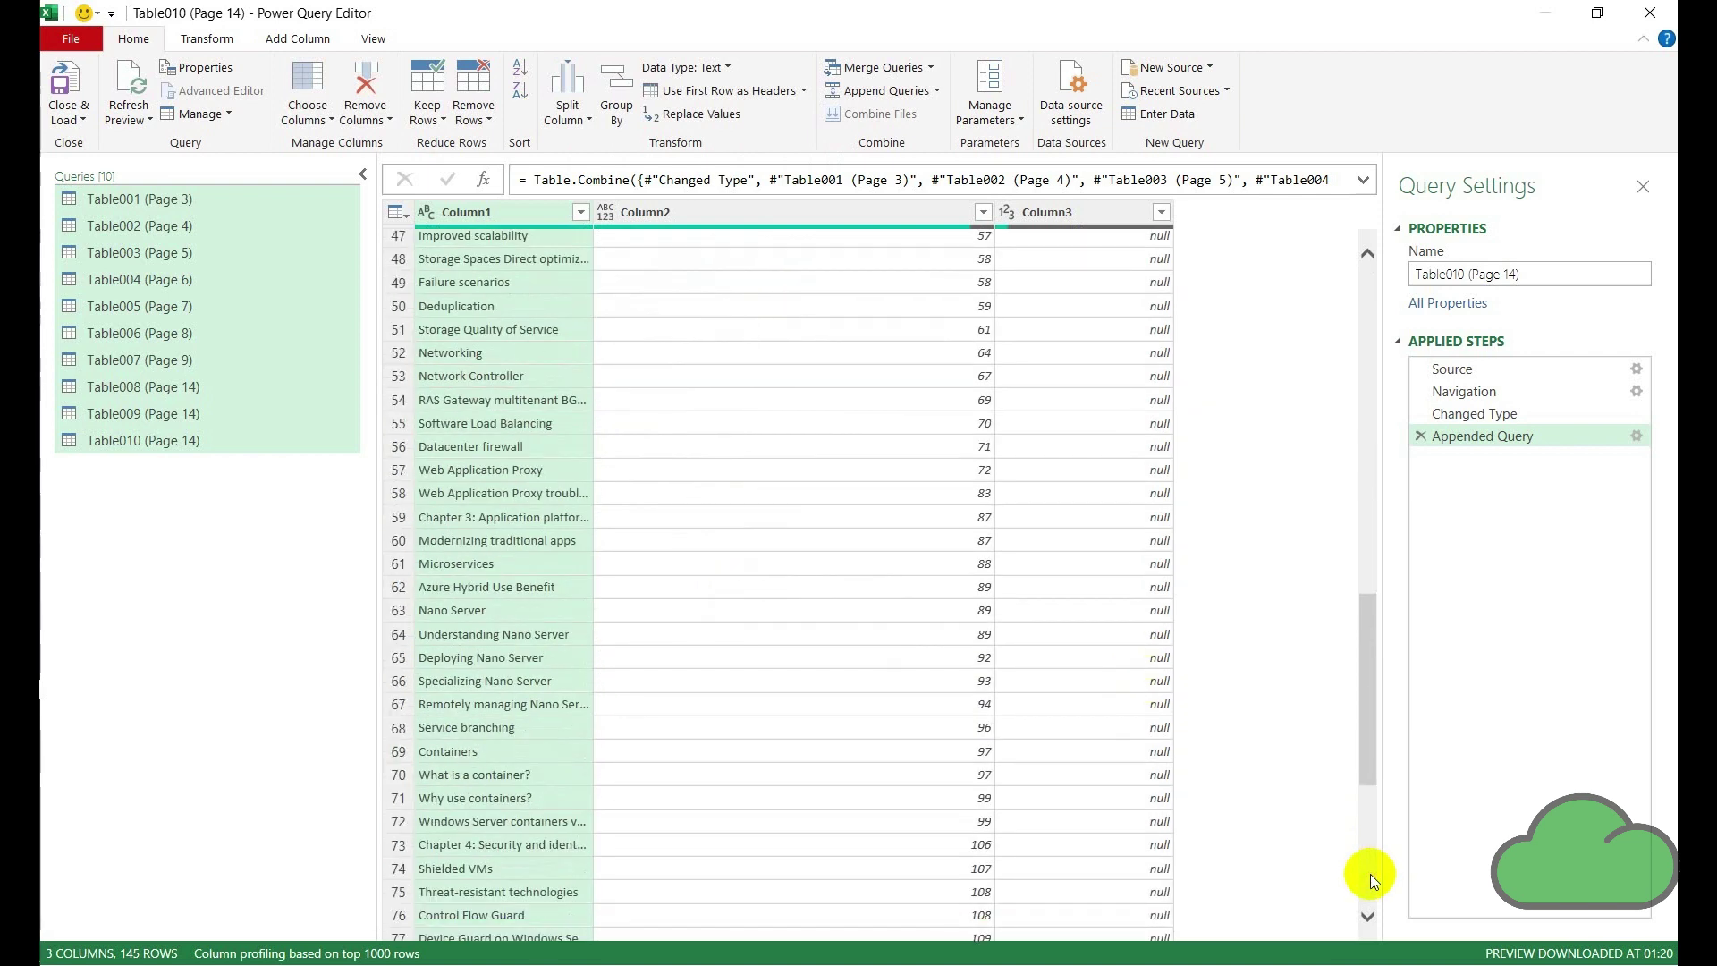
pyautogui.click(1370, 873)
pyautogui.click(1370, 873)
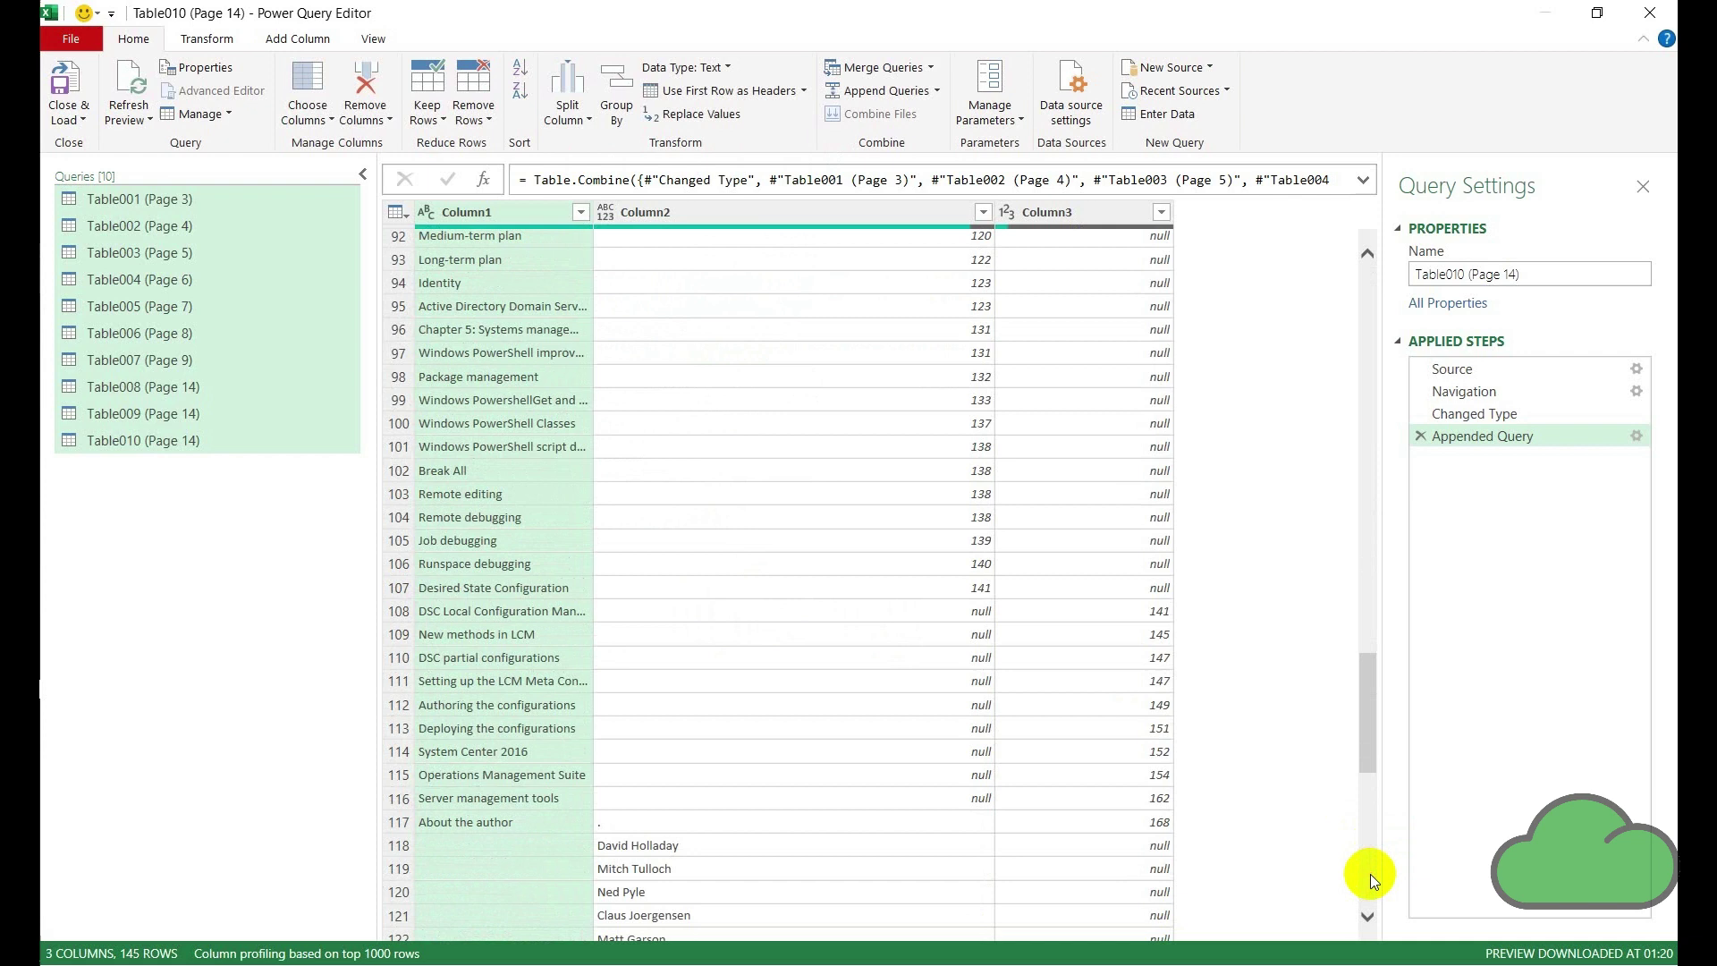
pyautogui.click(1370, 873)
pyautogui.click(1374, 893)
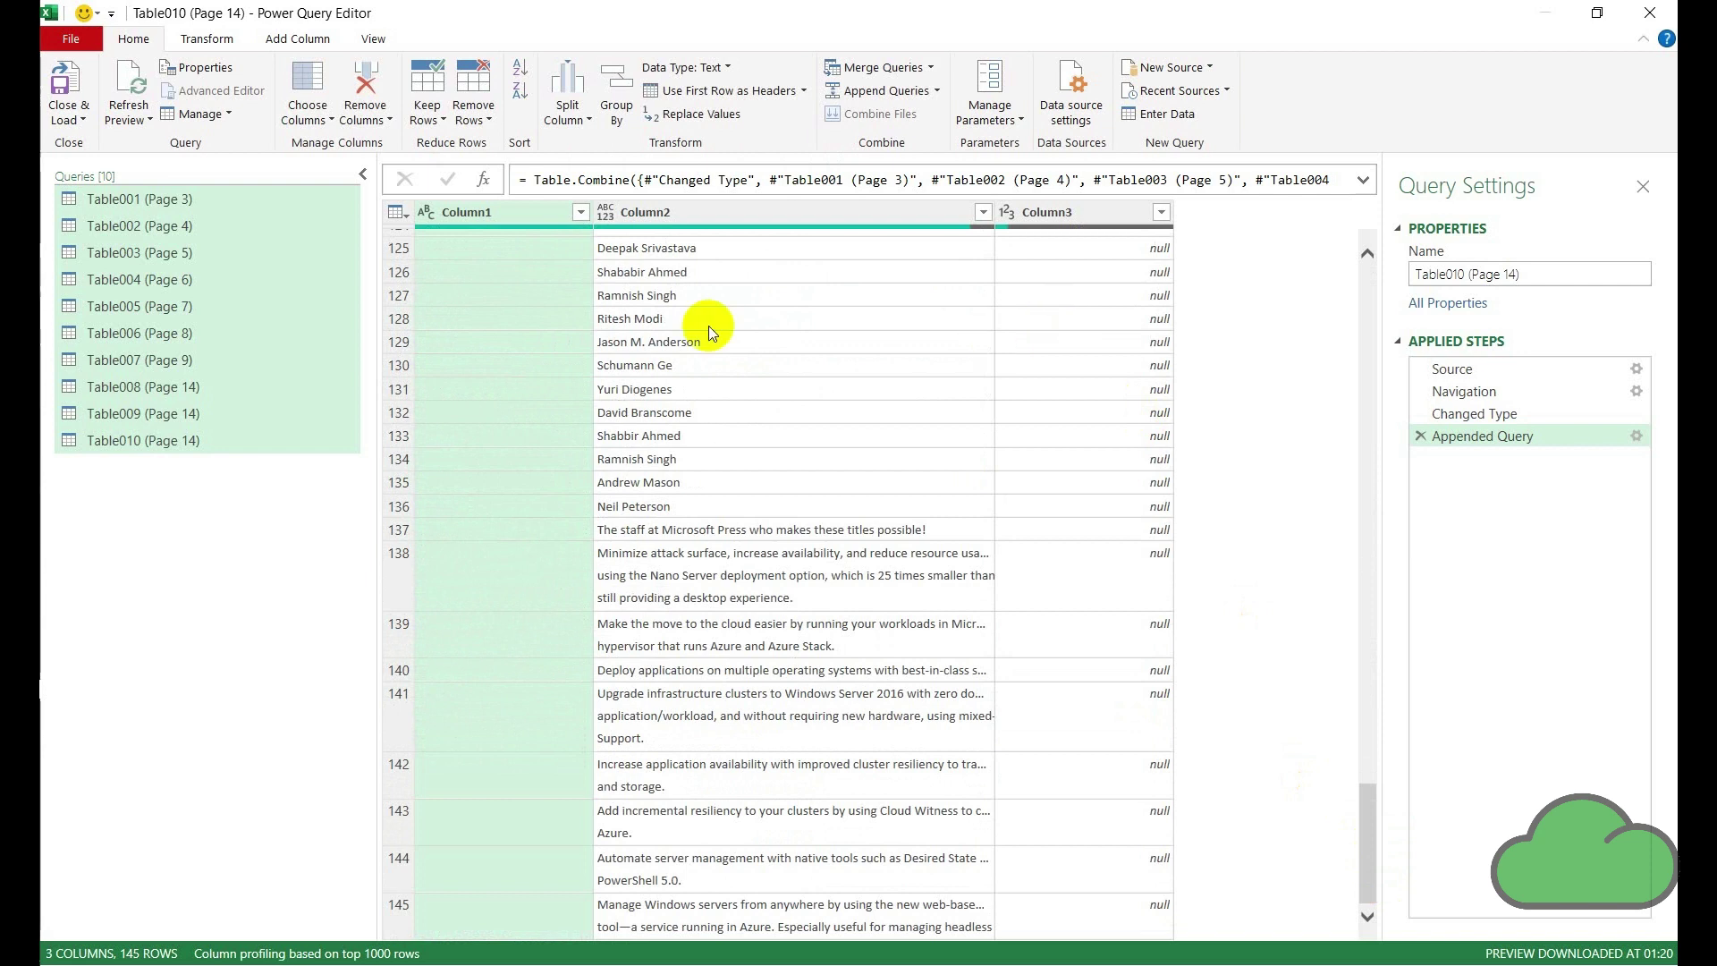
pyautogui.click(79, 124)
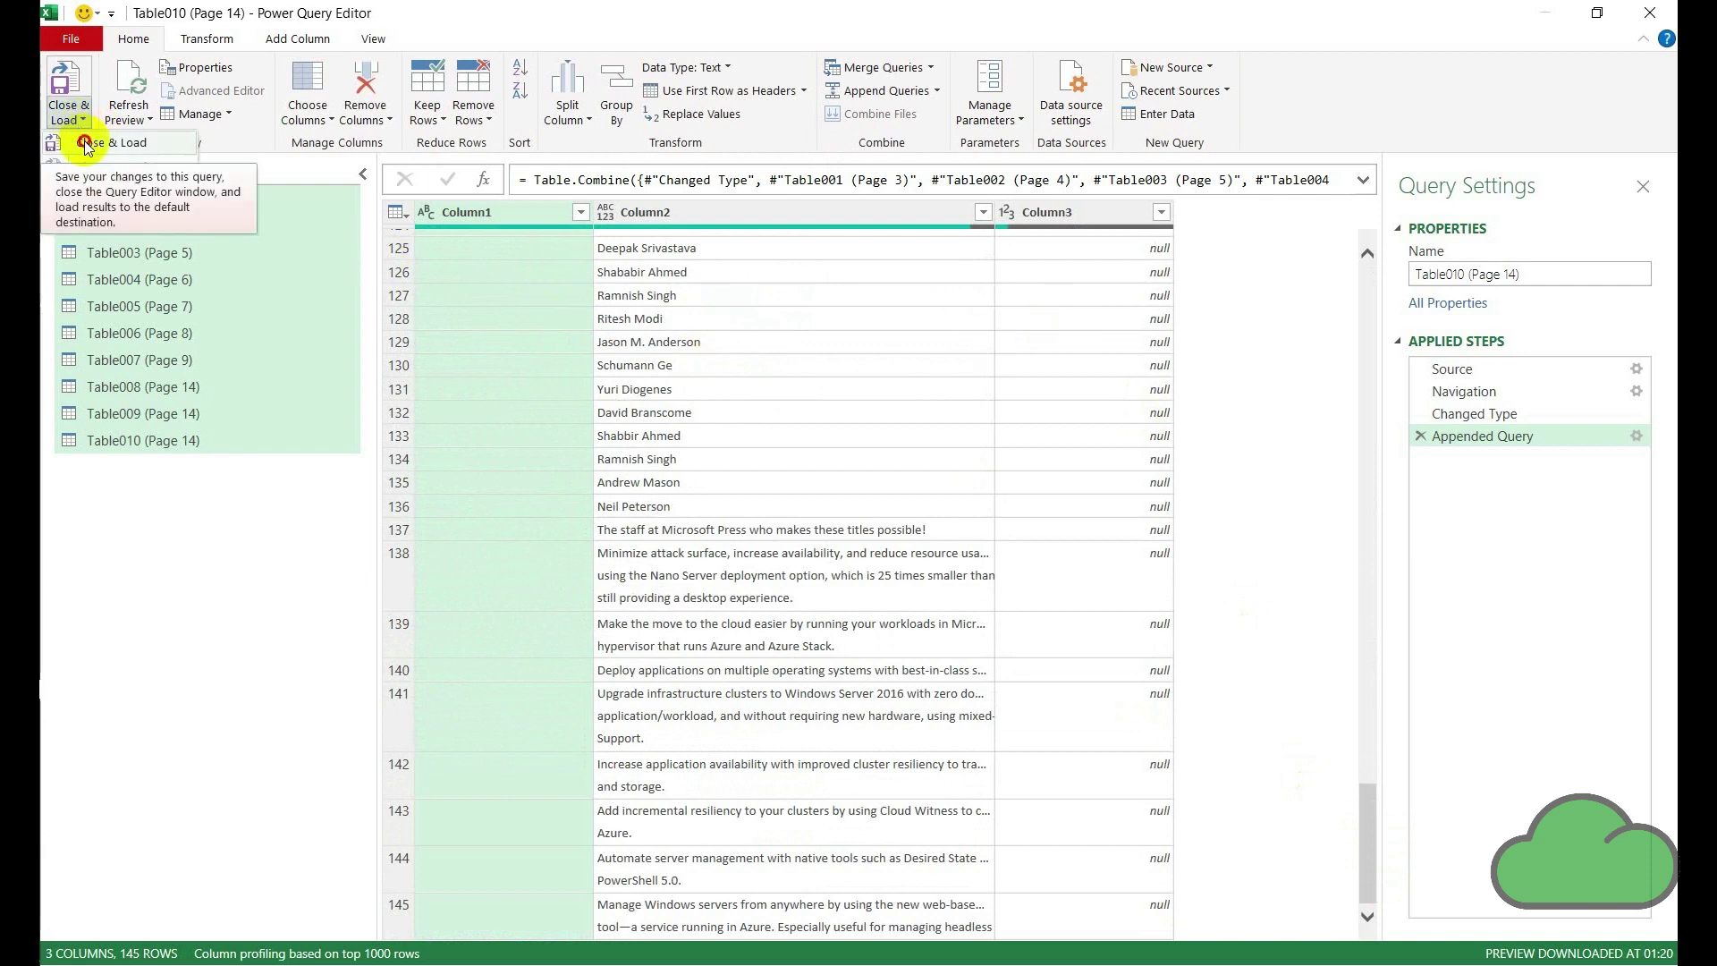
# Step: Close & Load the editor, then list the ten connection-only queries and select Table010 (Page 14)
pyautogui.click(85, 143)
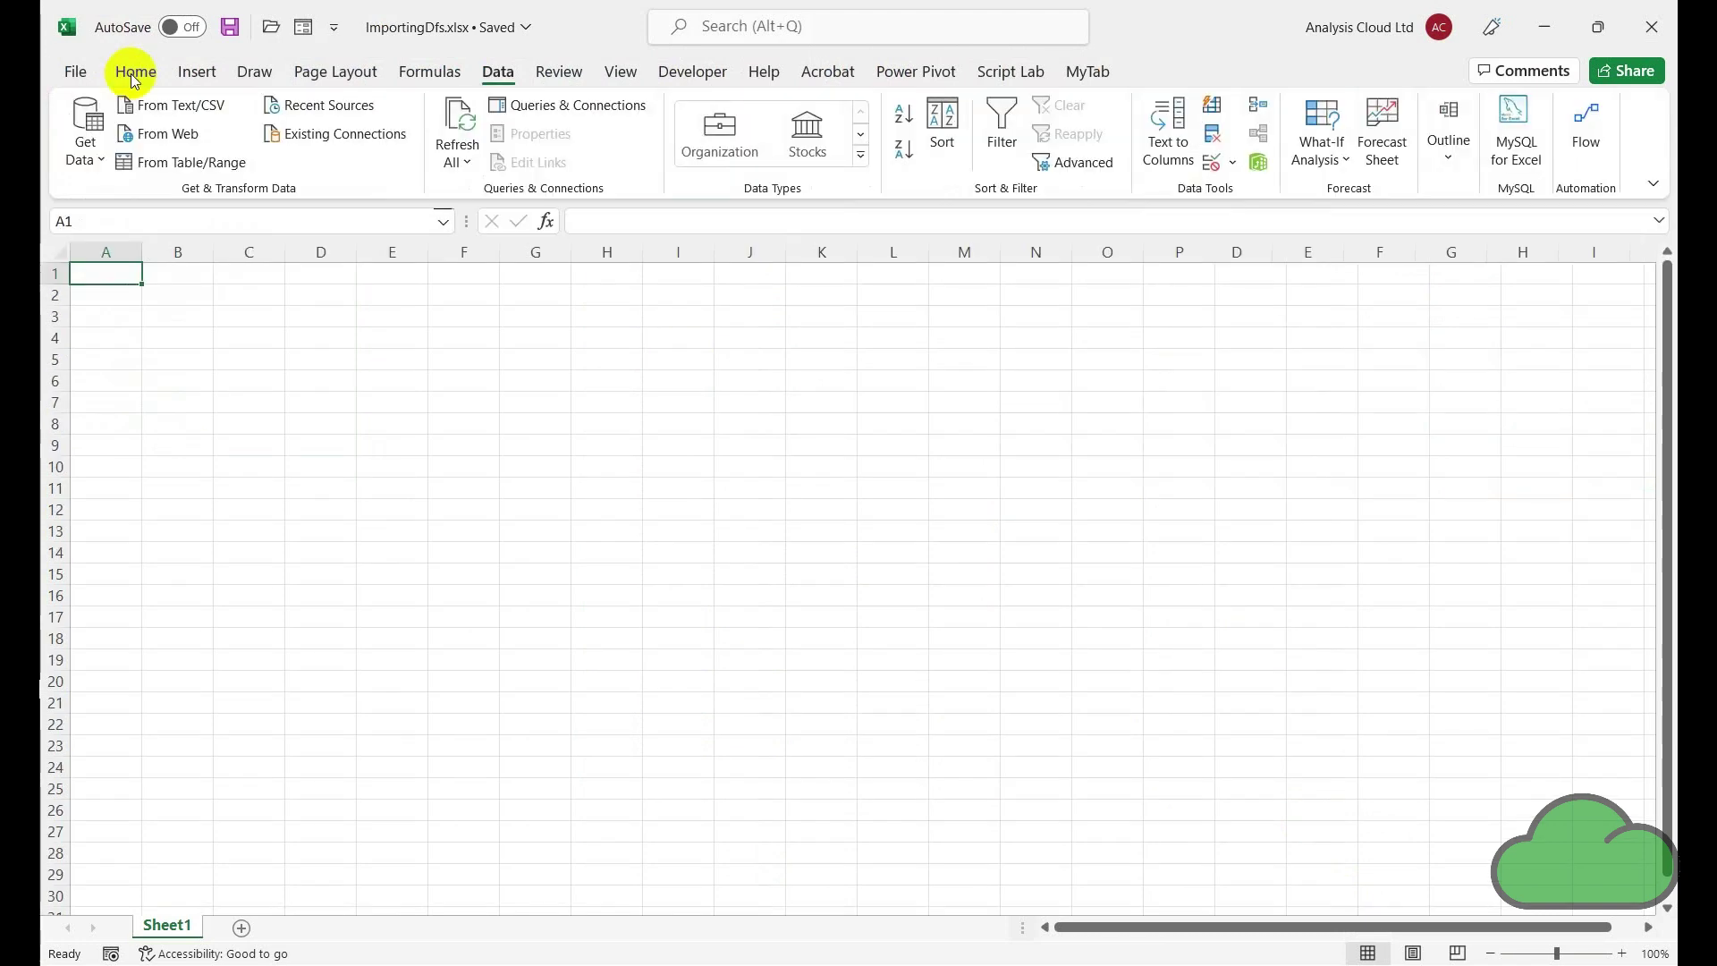
pyautogui.click(555, 106)
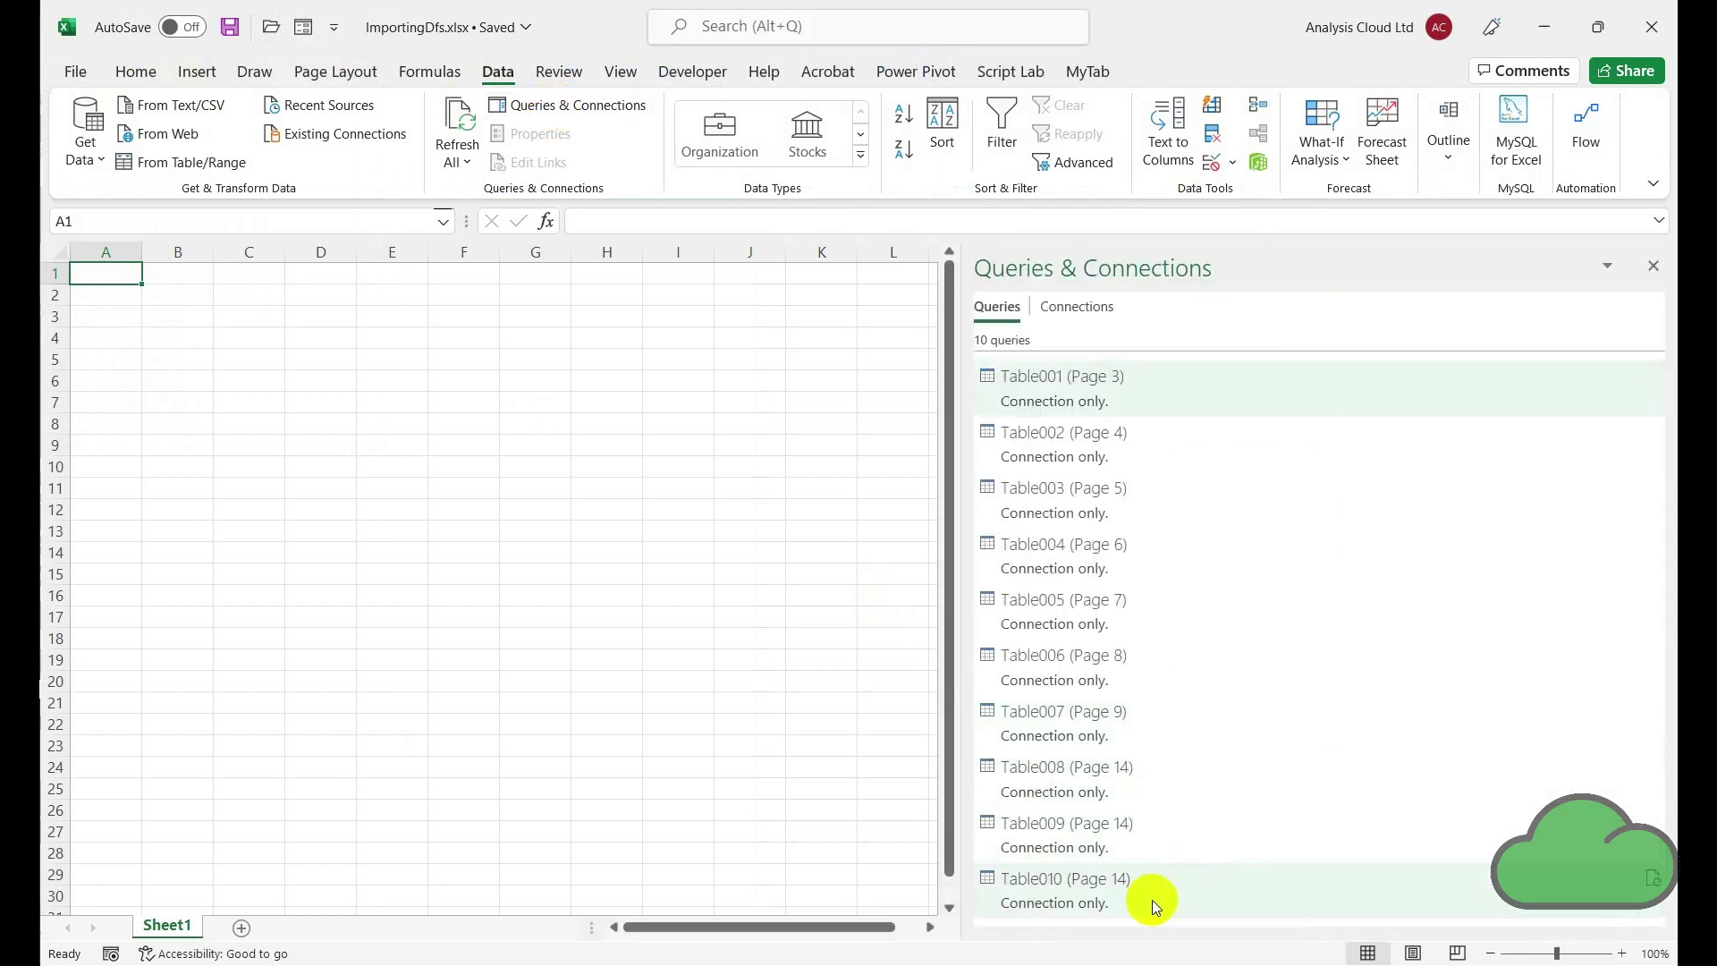
pyautogui.moveTo(1184, 834)
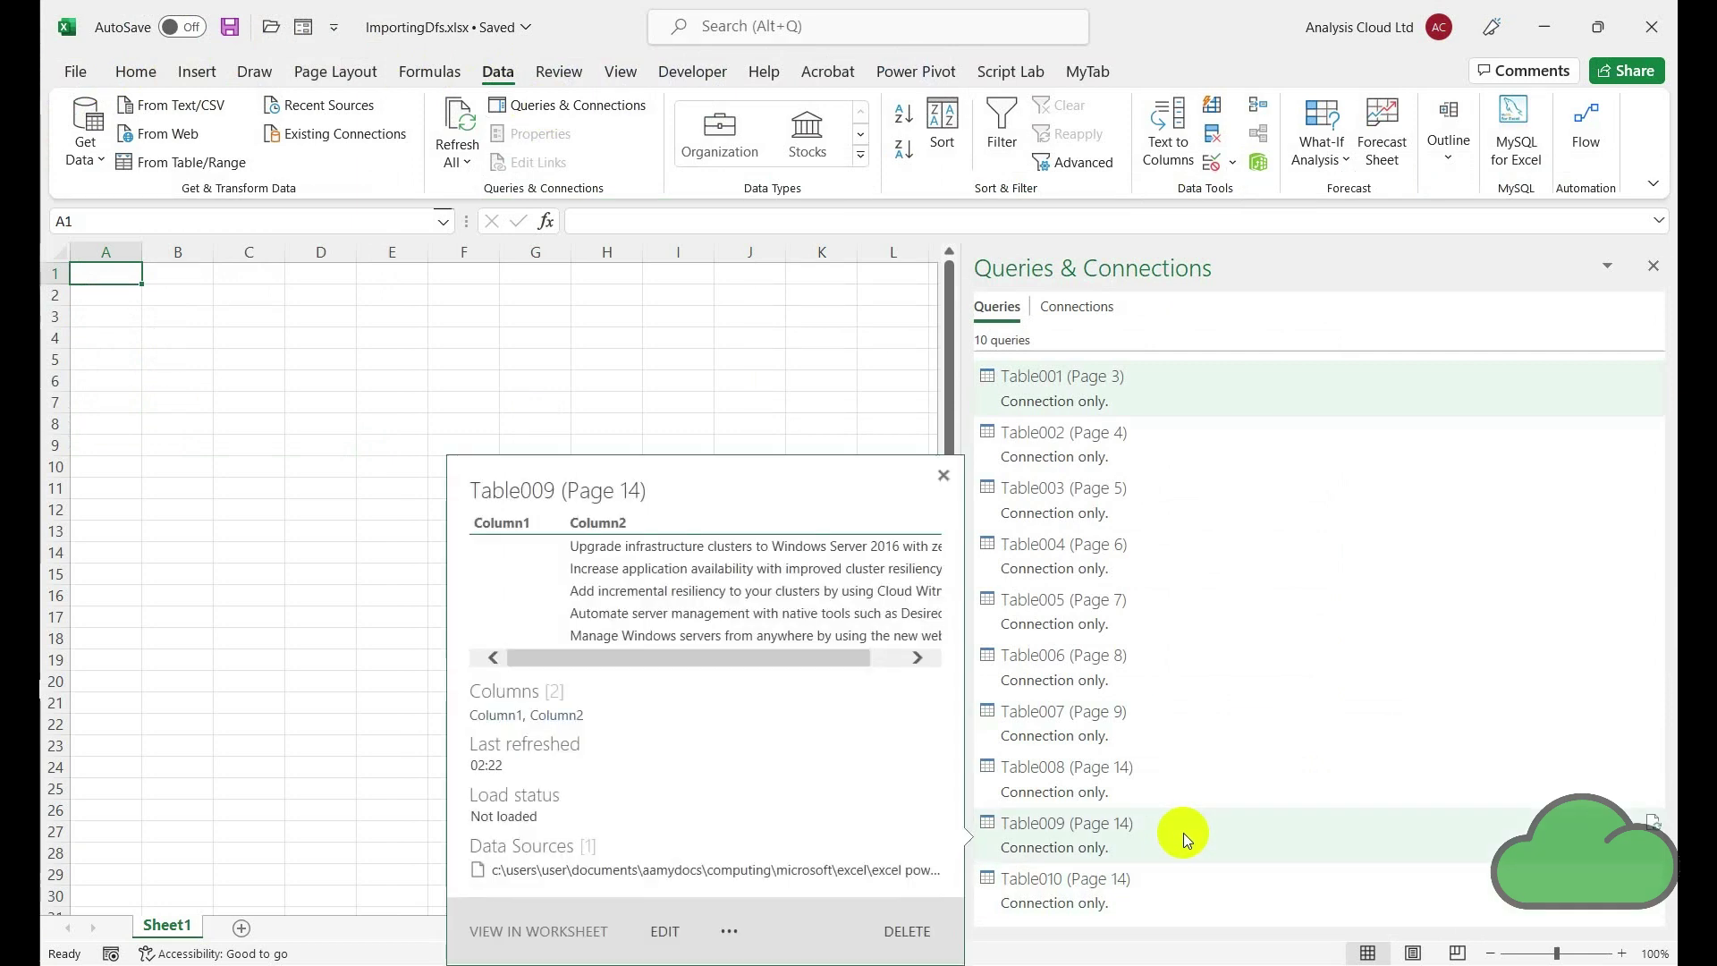
pyautogui.click(1131, 882)
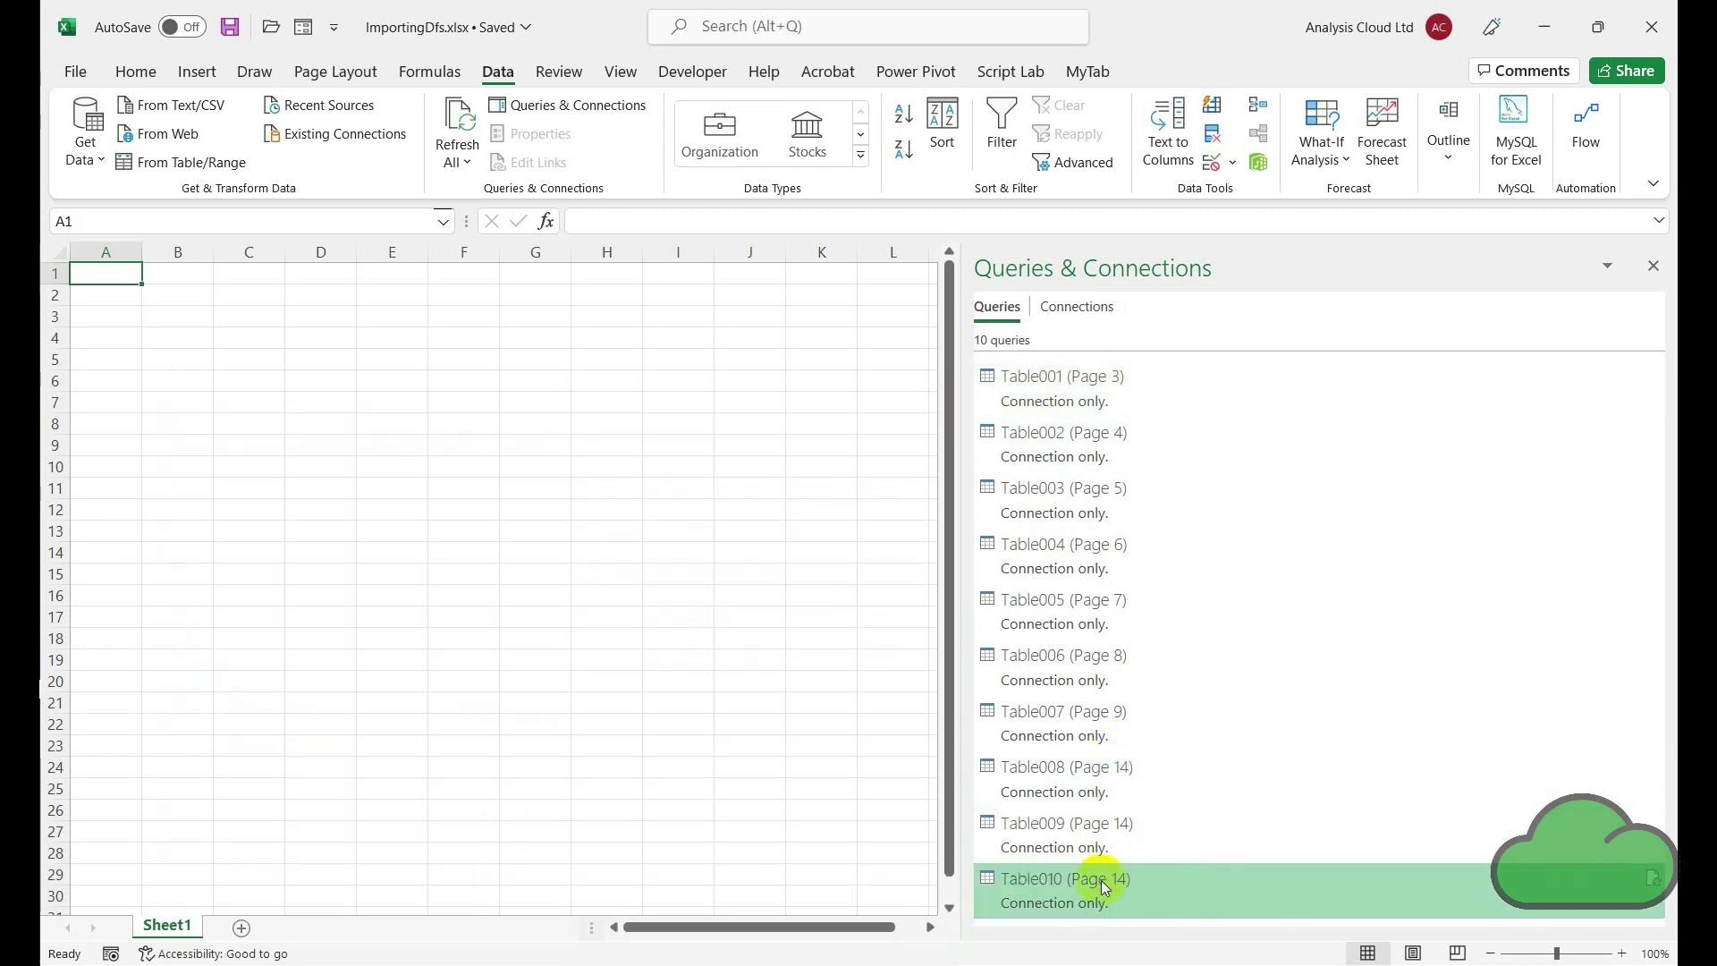
# Step: Load Table010 (Page 14) as a table into the existing worksheet at $A$1 on Sheet1
pyautogui.rightClick(1102, 882)
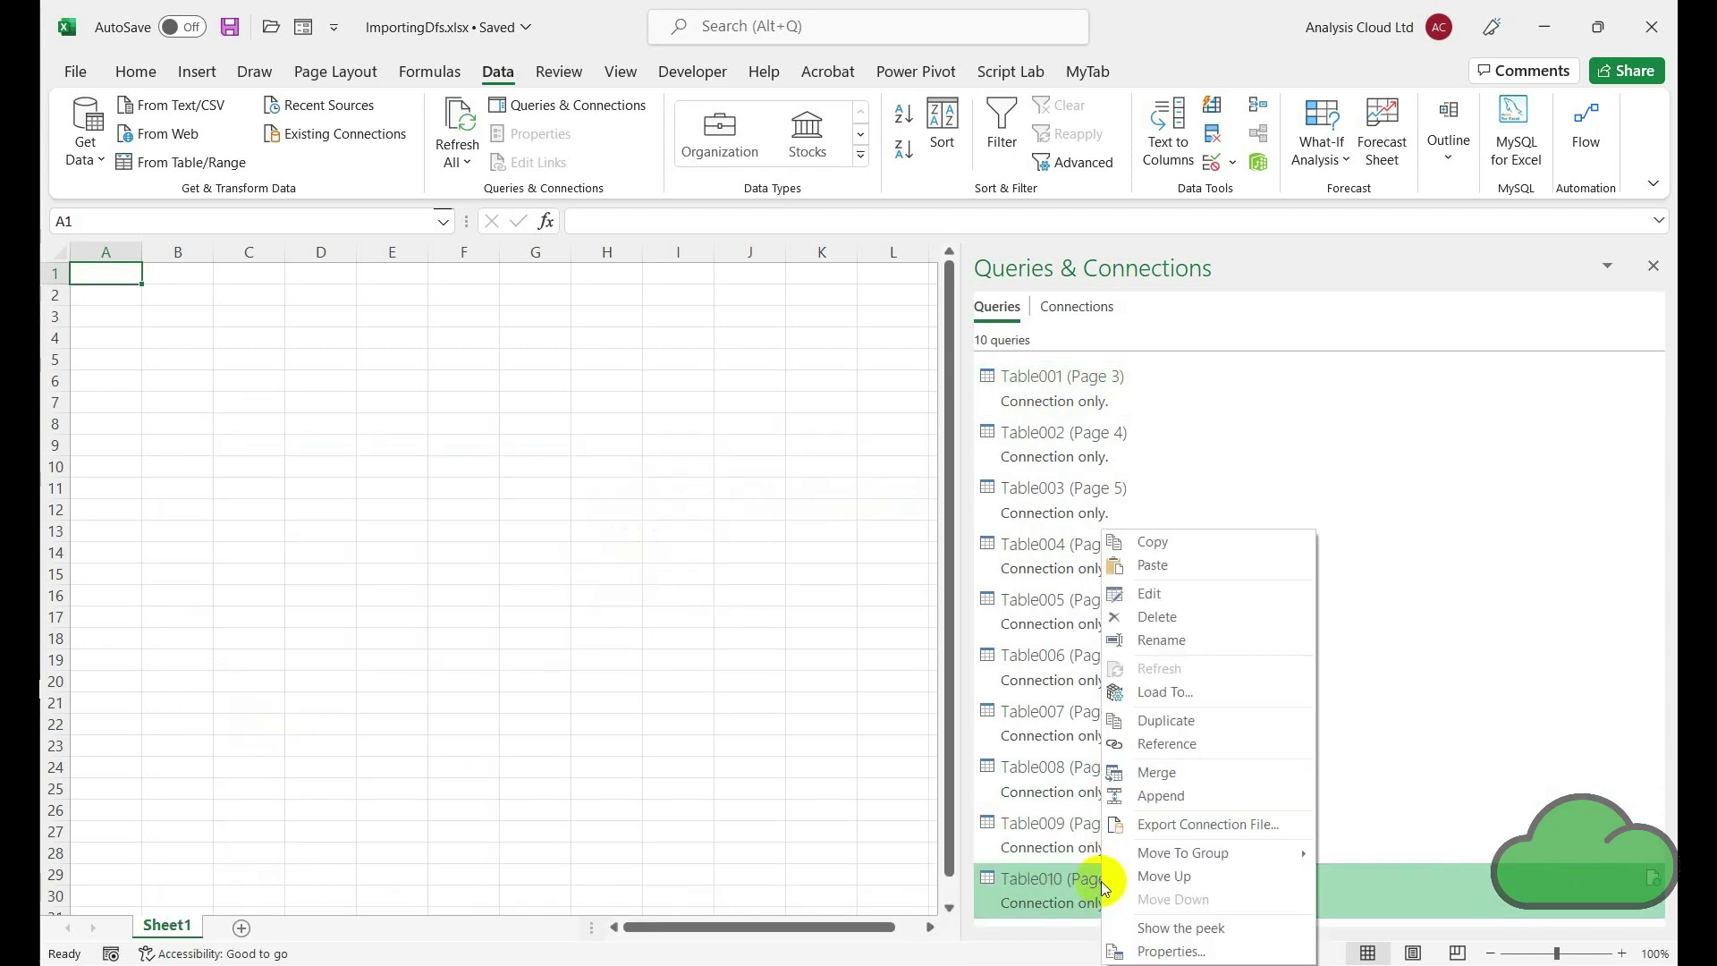
pyautogui.click(1216, 694)
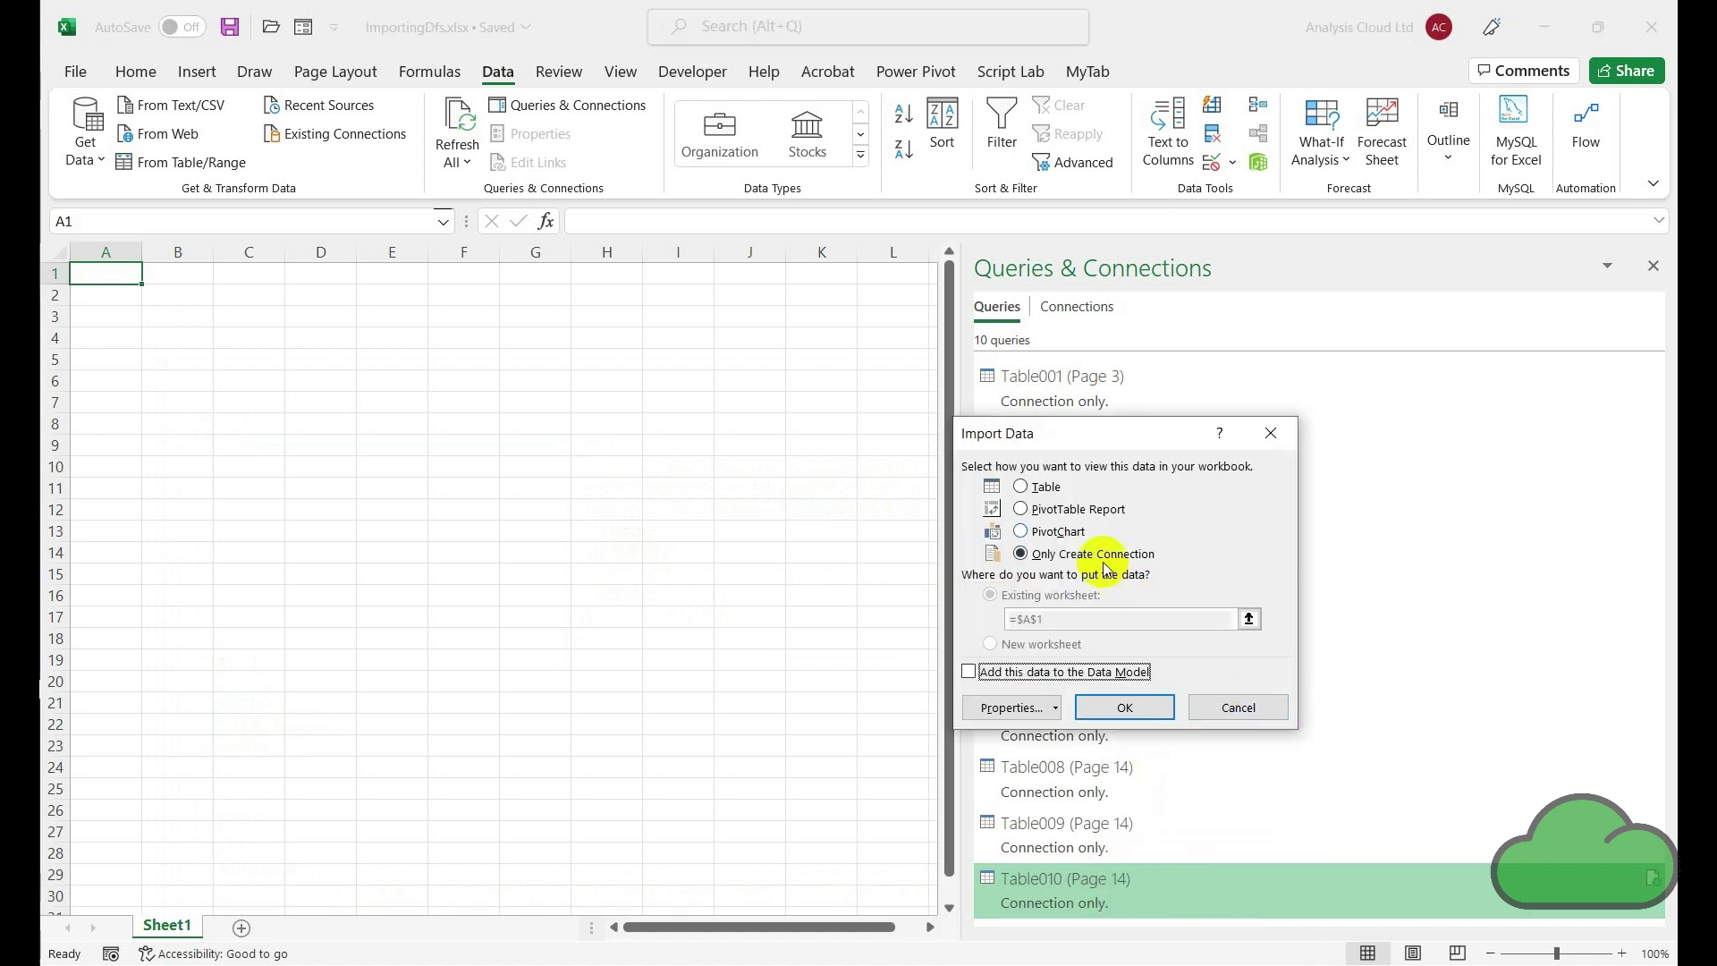
pyautogui.click(1045, 486)
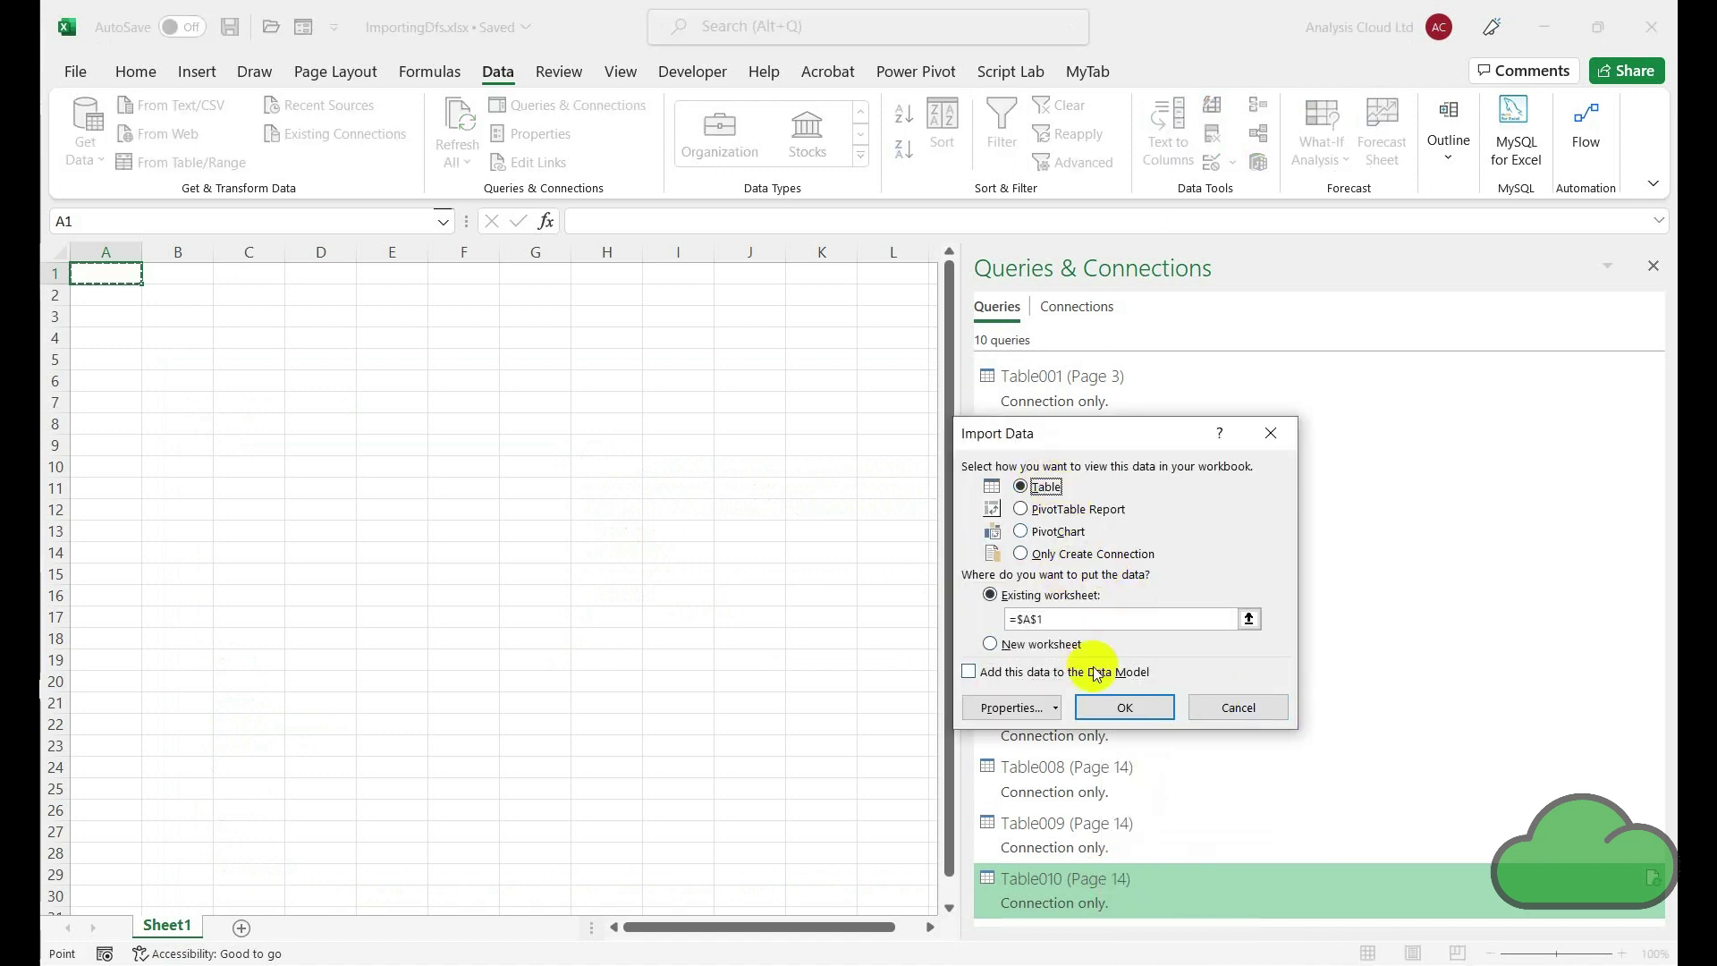
pyautogui.click(1124, 708)
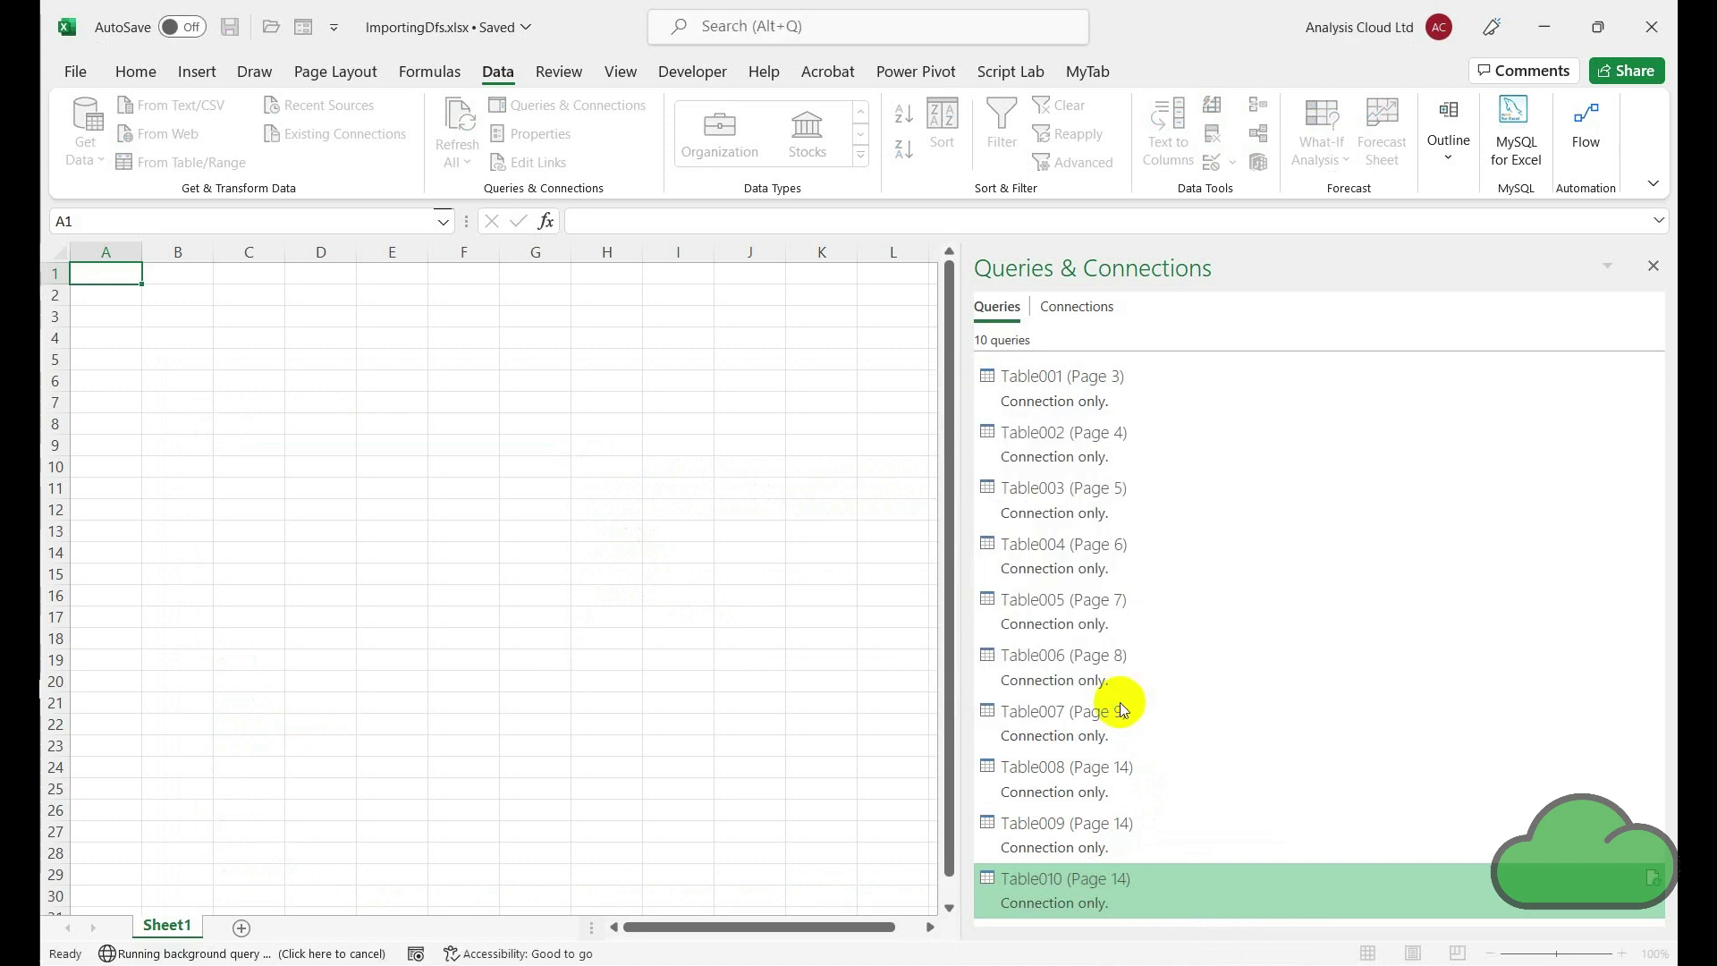
pyautogui.moveTo(1124, 710)
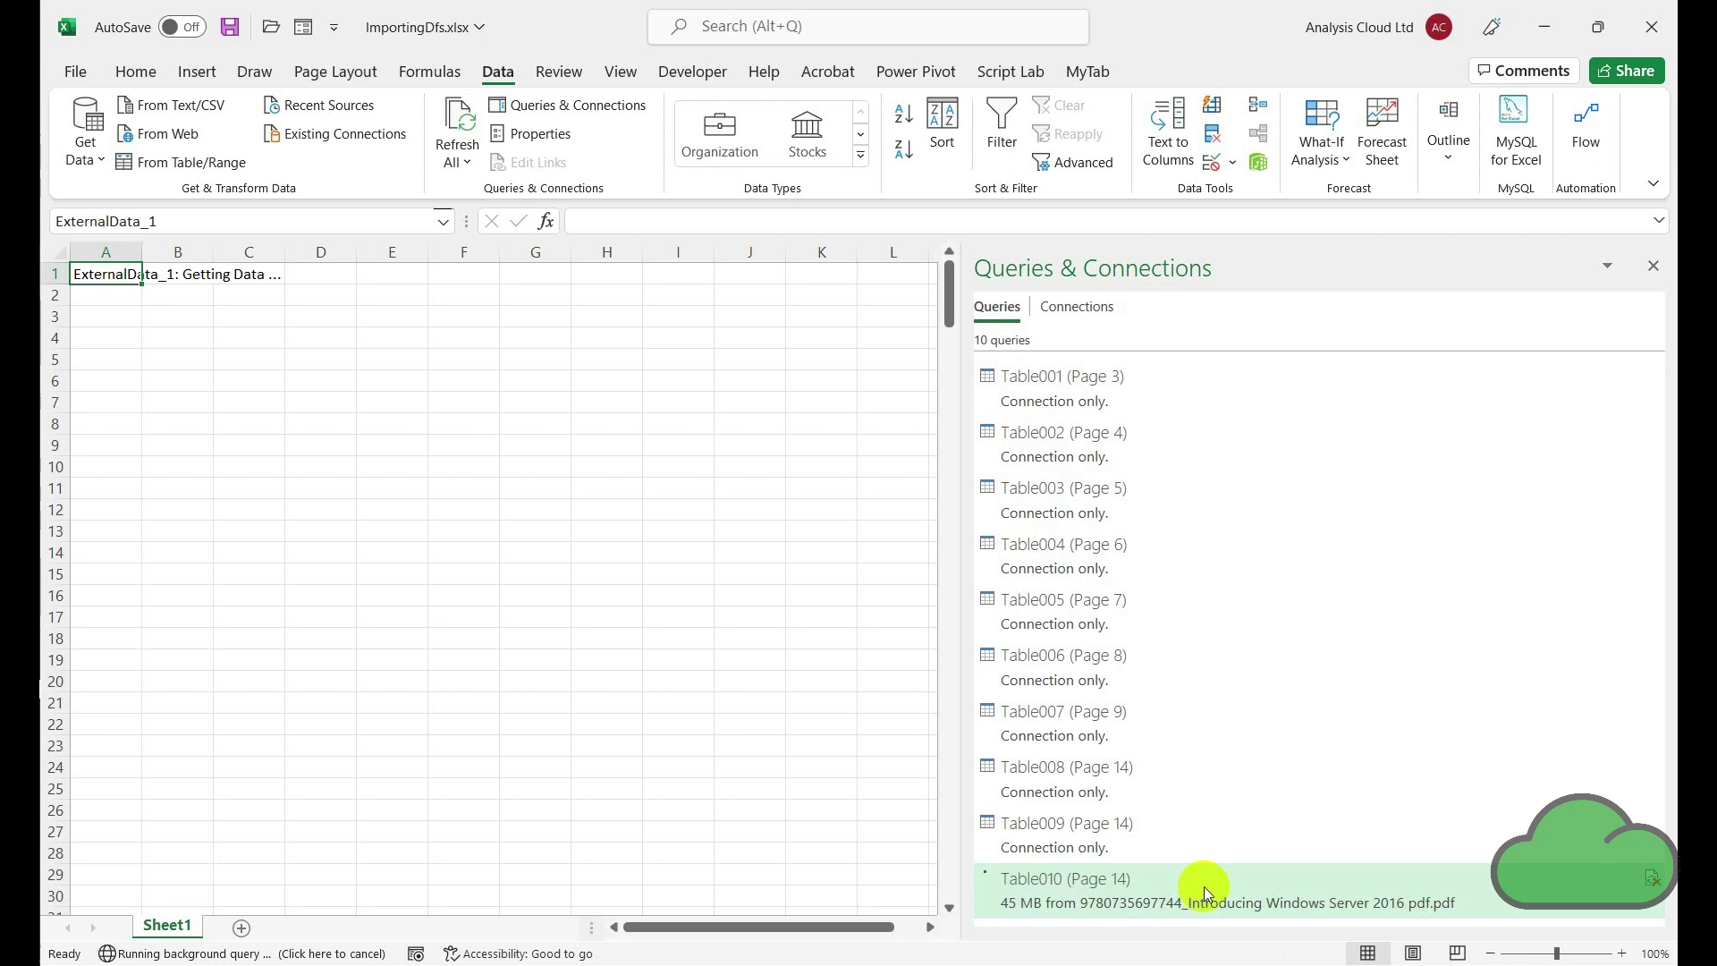
pyautogui.moveTo(1204, 887)
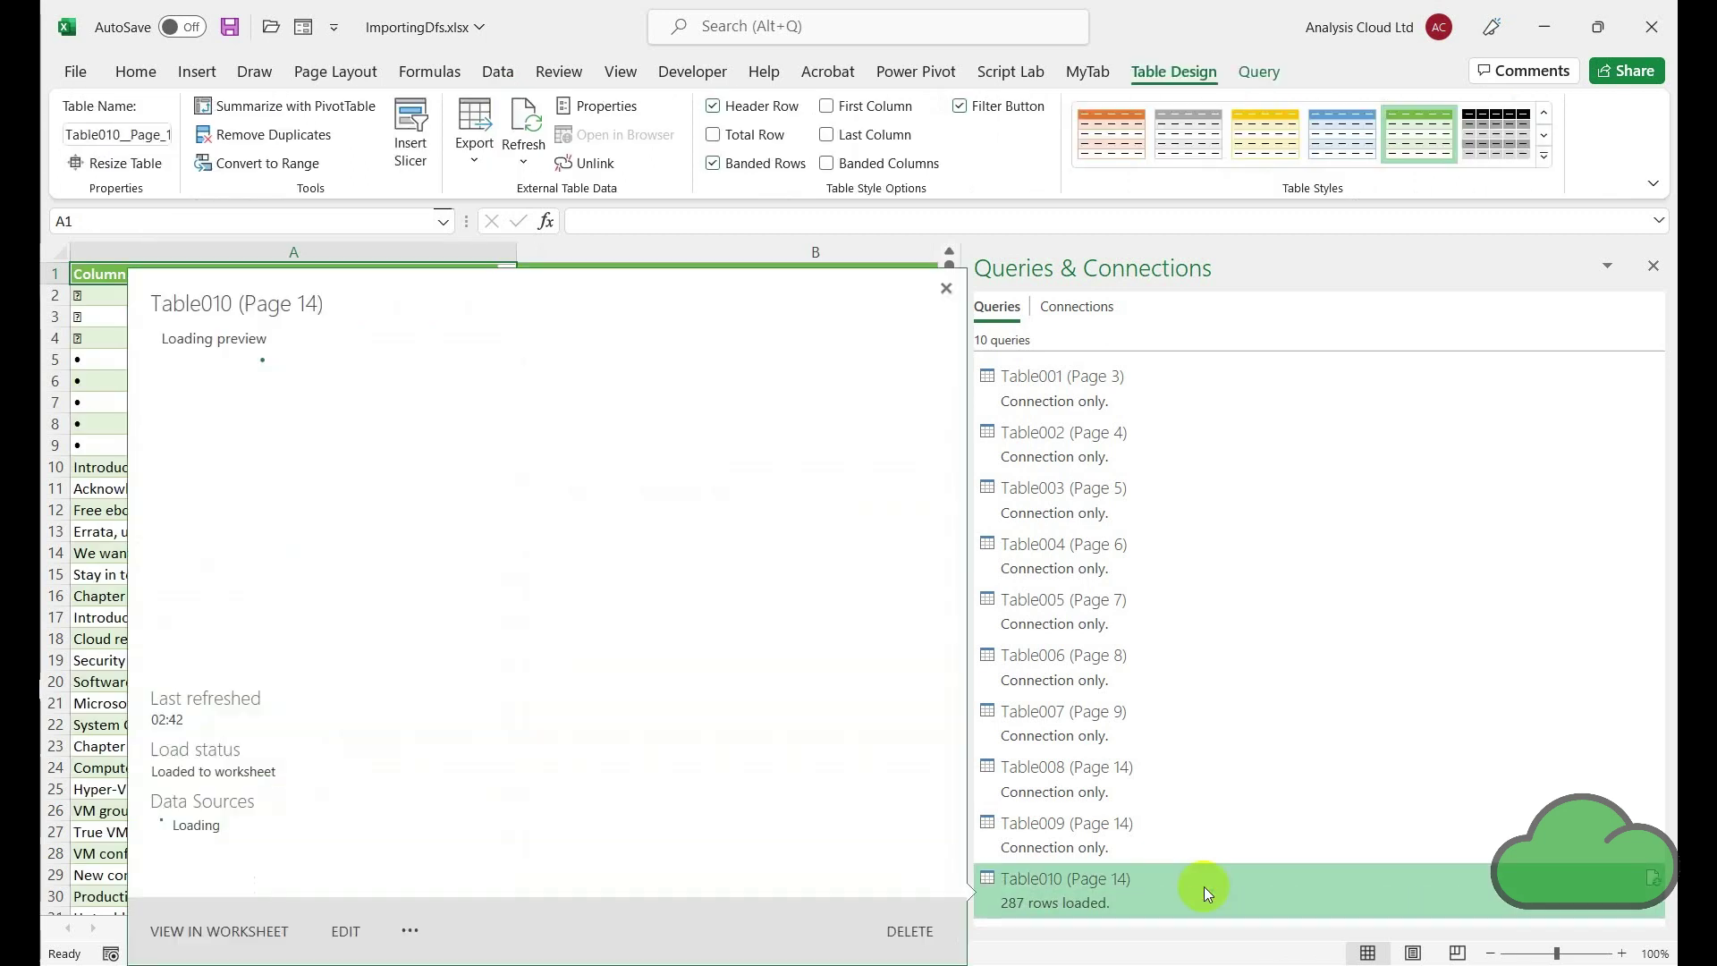